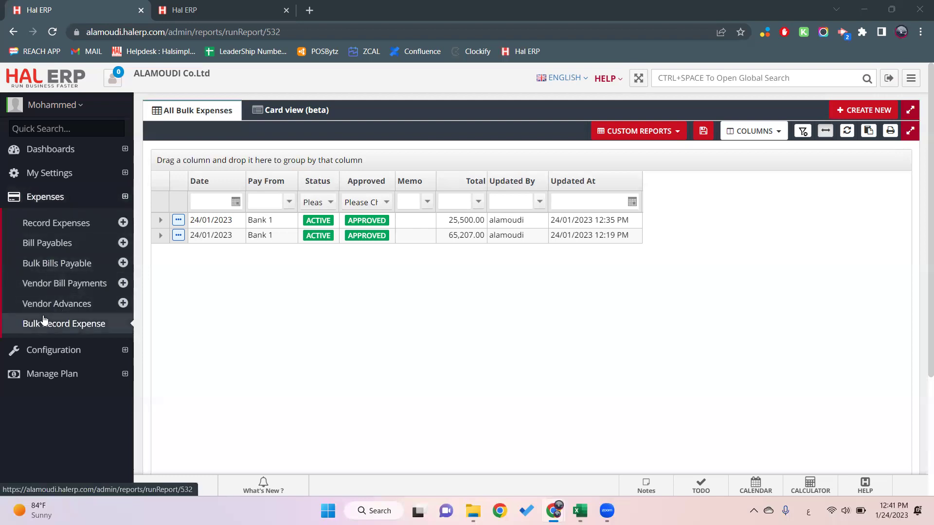
Start a new bulk expense with tax supplier NA, paid from 1110 - Bank 1.
{"action": "left_click", "coordinate": [843, 112]}
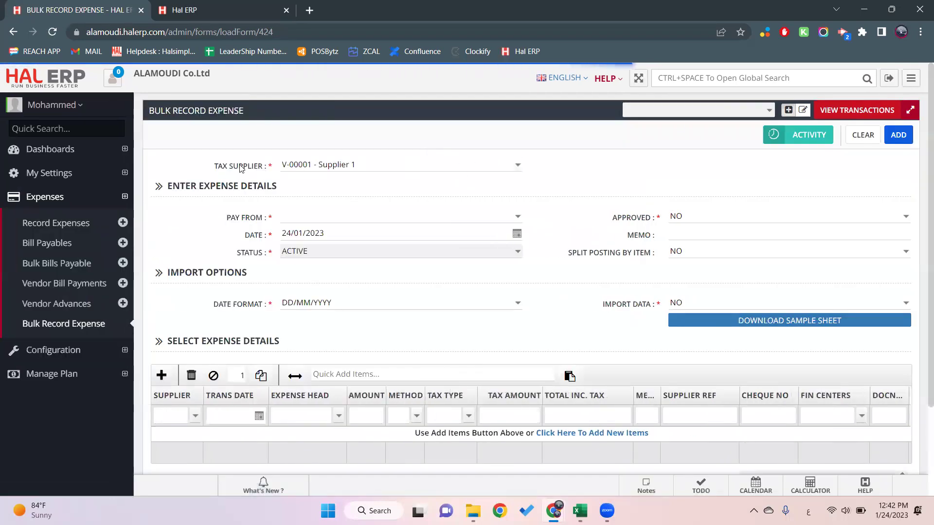
{"action": "left_click", "coordinate": [517, 168]}
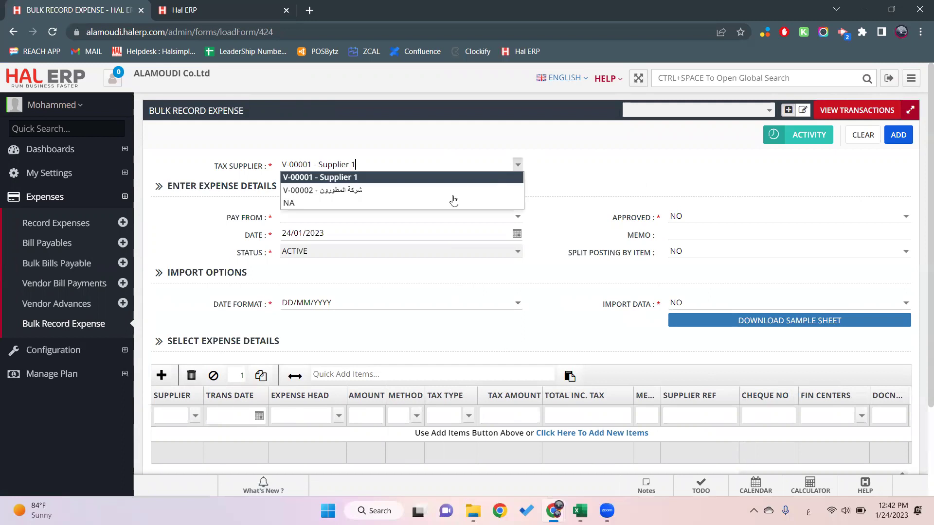
{"action": "left_click", "coordinate": [431, 201]}
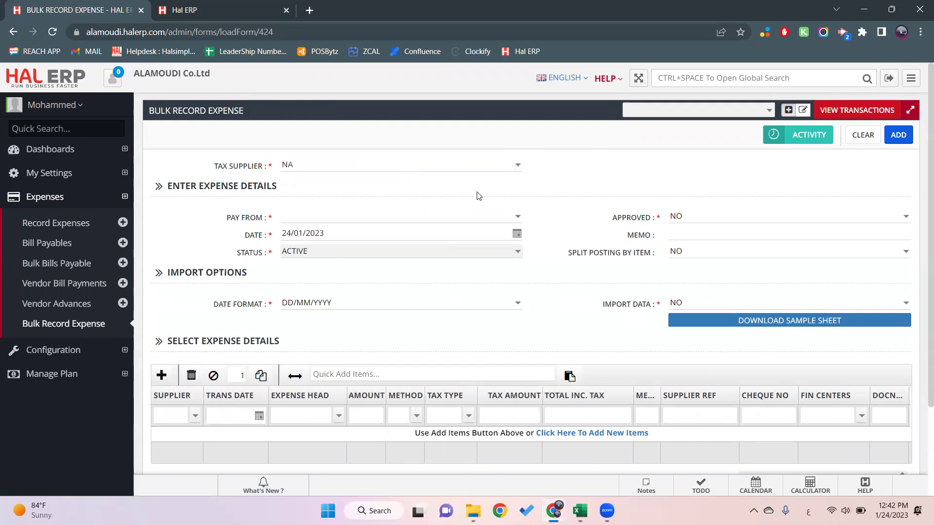
{"action": "left_click", "coordinate": [518, 220]}
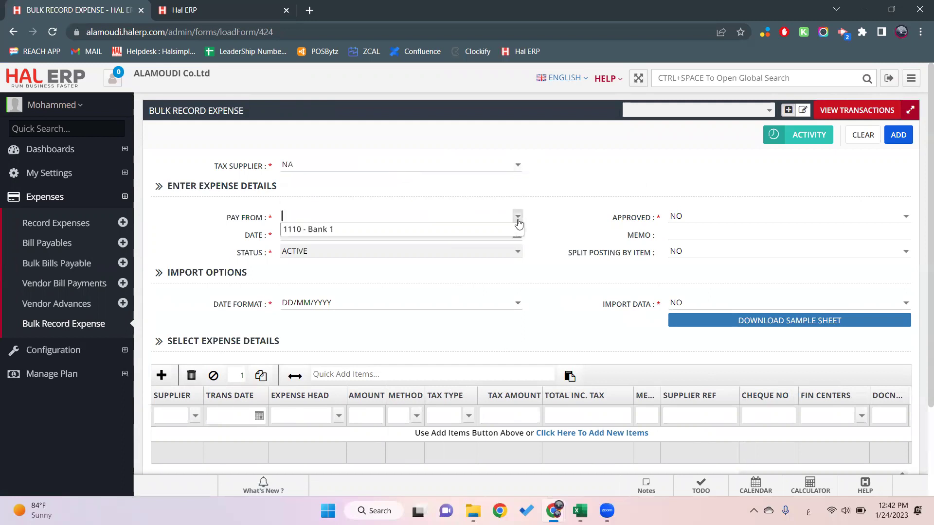
{"action": "left_click", "coordinate": [484, 229]}
{"action": "left_click_drag", "start_coordinate": [357, 215], "coordinate": [279, 220]}
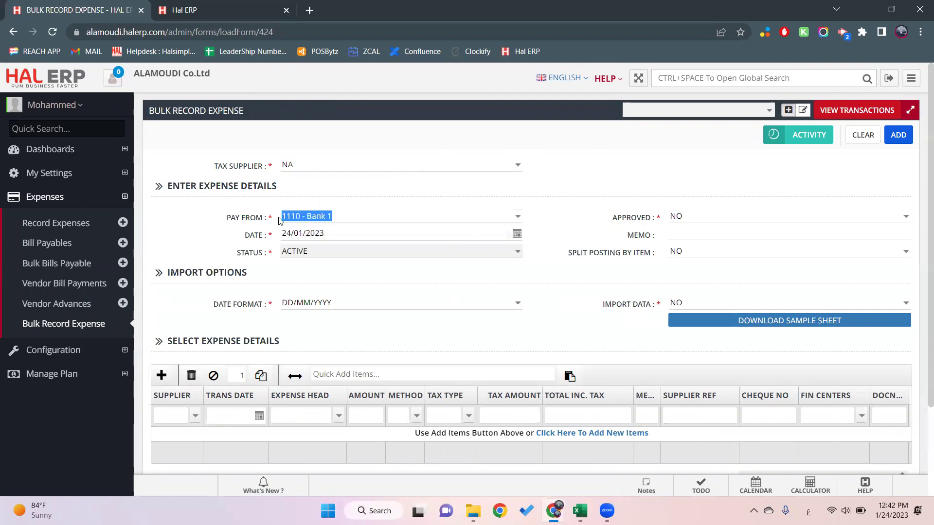
Add one 10.00 Sales expense line and duplicate it 3 times, for four lines.
{"action": "scroll", "coordinate": [404, 265], "scroll_direction": "down", "scroll_amount": 3}
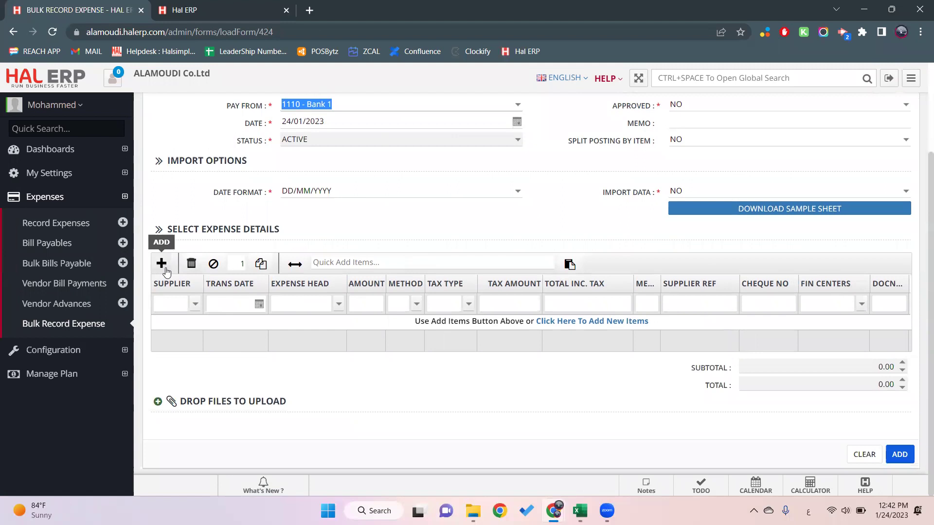
{"action": "left_click", "coordinate": [166, 271]}
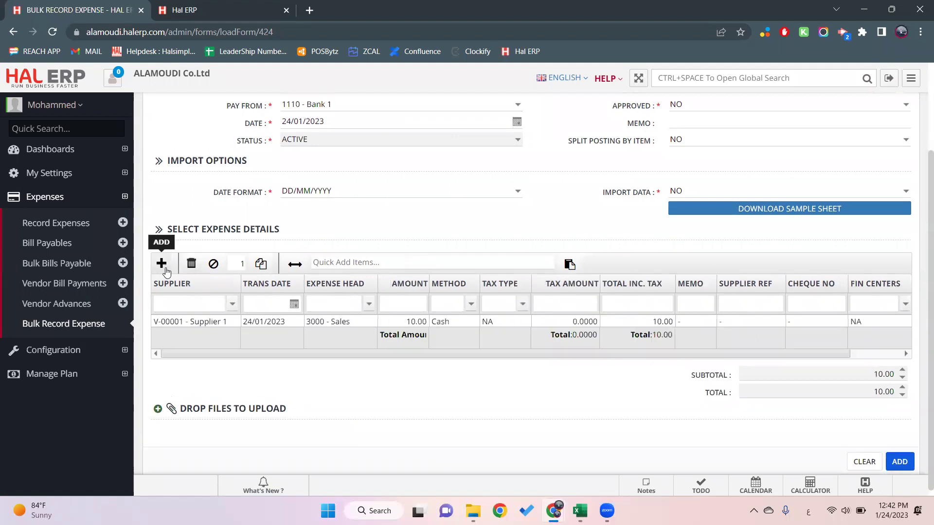
{"action": "left_click", "coordinate": [217, 320]}
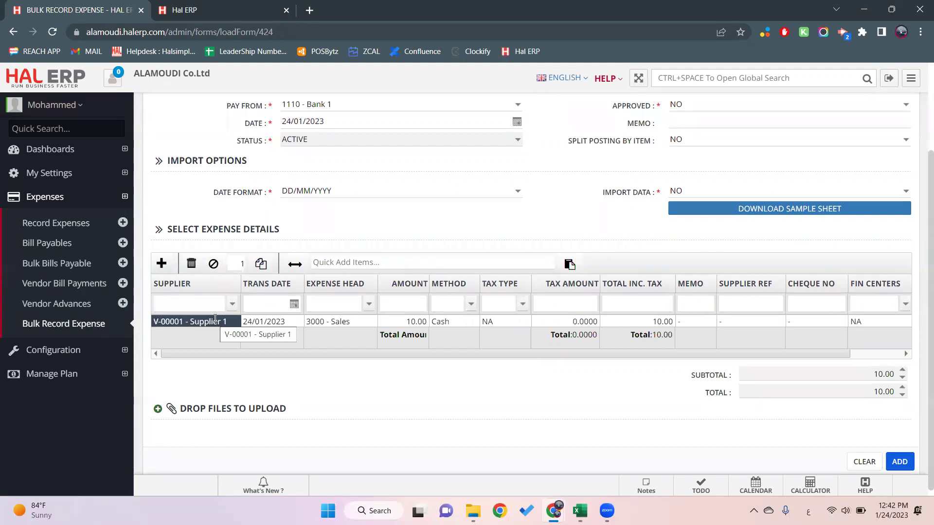
{"action": "left_click", "coordinate": [243, 263]}
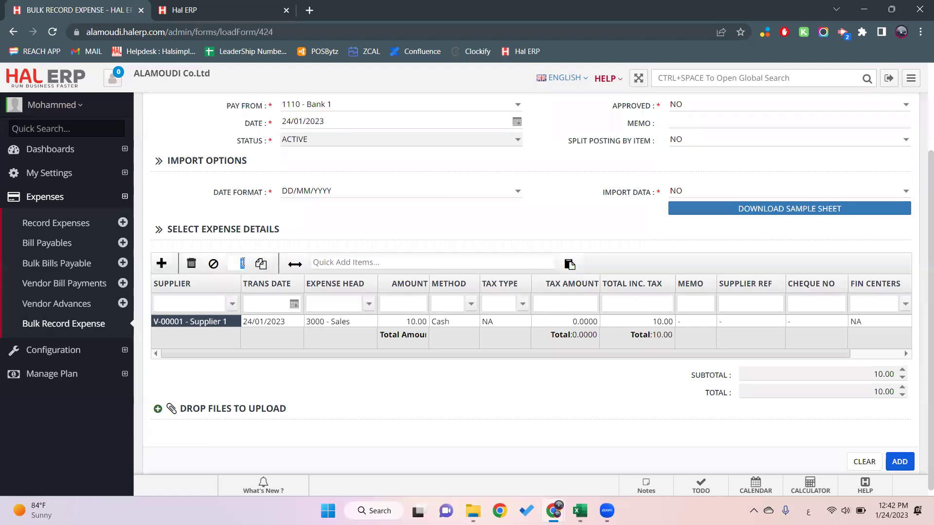
{"action": "type", "text": "3"}
{"action": "left_click", "coordinate": [261, 265]}
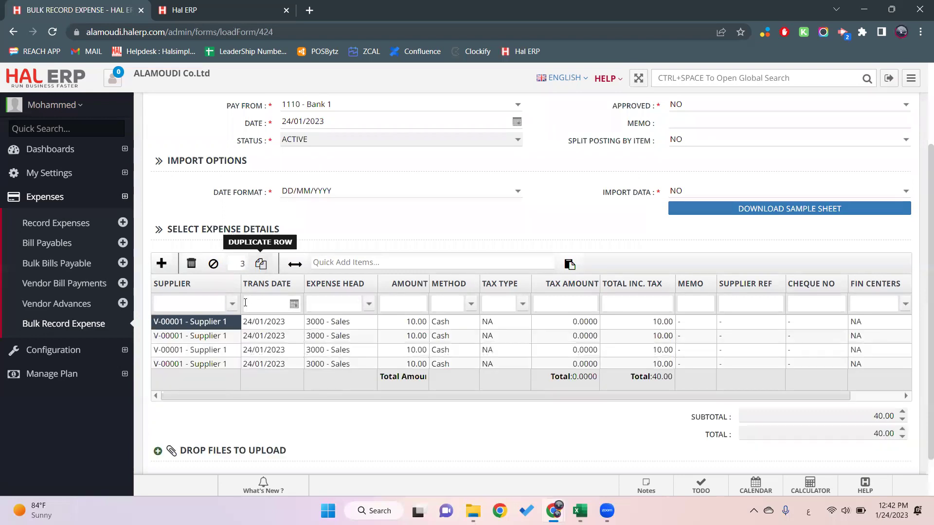
{"action": "left_click", "coordinate": [218, 335], "text": "ctrl"}
Keep V-00001 as the first expense line's supplier.
{"action": "left_click", "coordinate": [222, 323]}
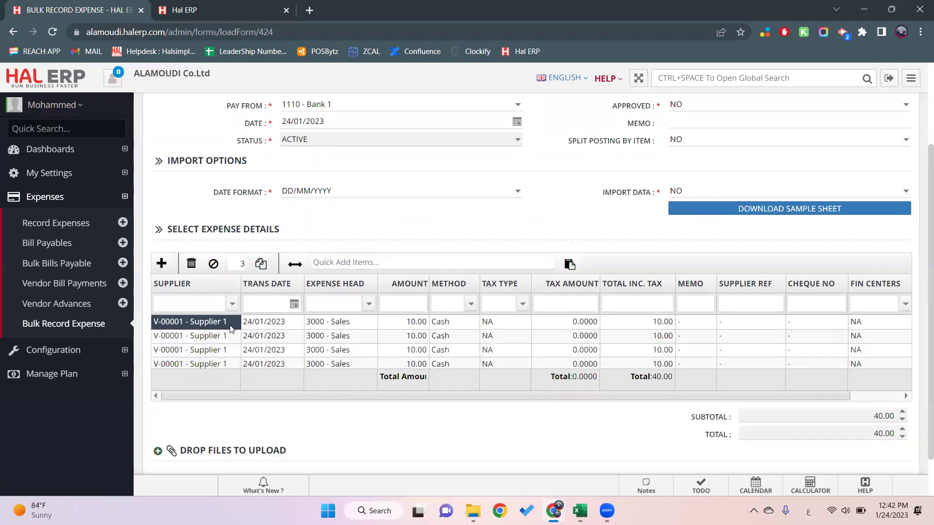
{"action": "left_click", "coordinate": [224, 324]}
{"action": "left_click", "coordinate": [234, 324]}
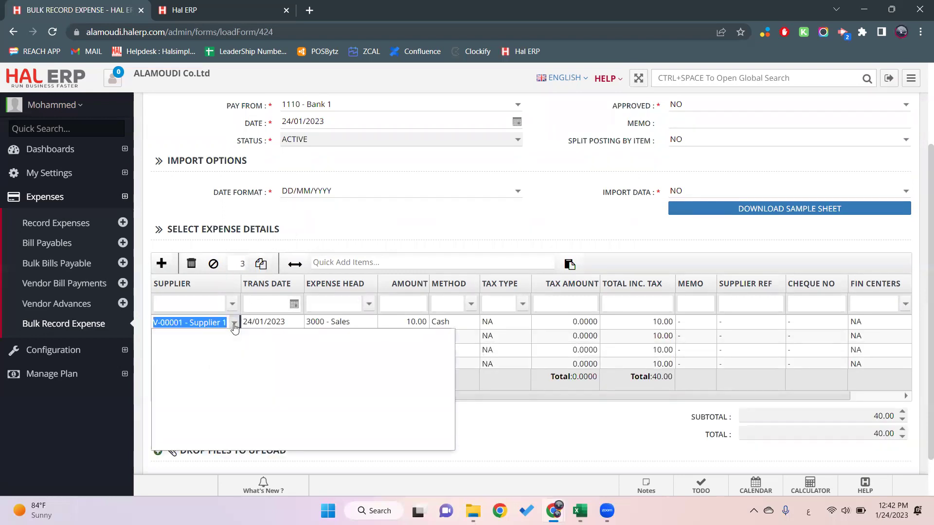
{"action": "left_click", "coordinate": [234, 323]}
{"action": "left_click", "coordinate": [233, 323]}
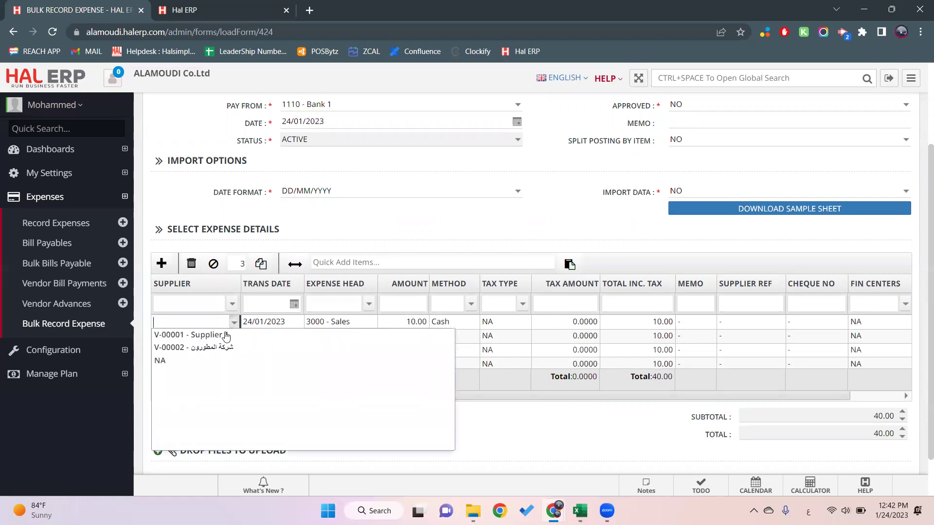
{"action": "left_click", "coordinate": [225, 338]}
Set lines 2 and 4 to supplier V-00002, leaving line 3 on V-00001.
{"action": "left_click", "coordinate": [237, 341]}
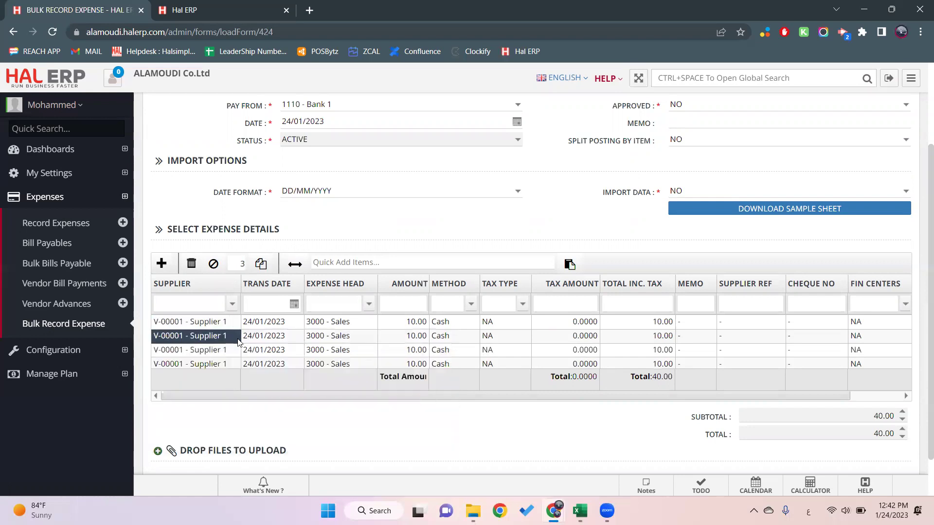
{"action": "left_click", "coordinate": [235, 337]}
{"action": "left_click", "coordinate": [204, 361]}
{"action": "left_click", "coordinate": [234, 349]}
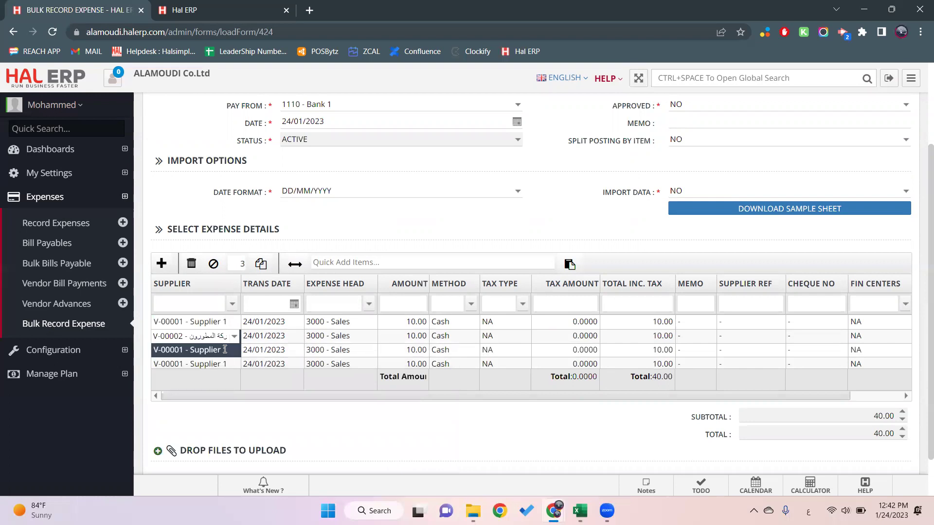
{"action": "left_click", "coordinate": [232, 365]}
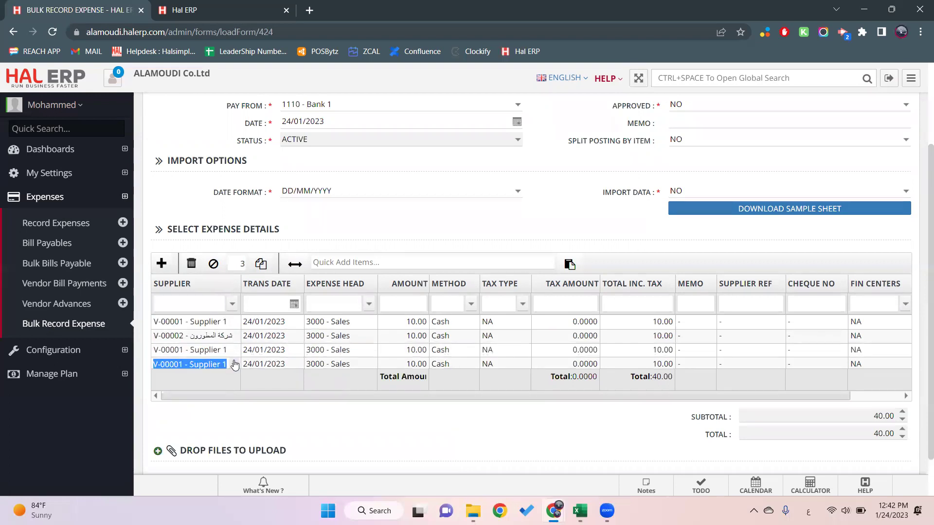
{"action": "left_click", "coordinate": [232, 366]}
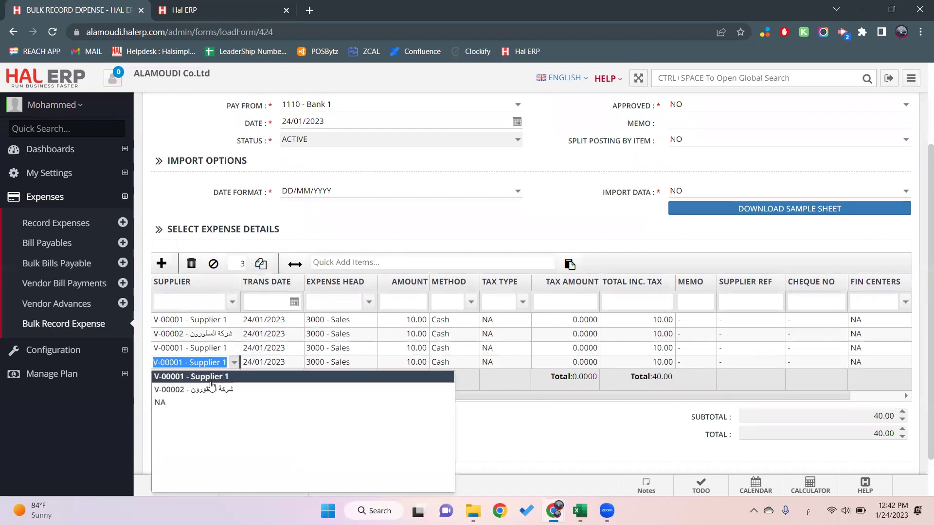
{"action": "left_click", "coordinate": [210, 390]}
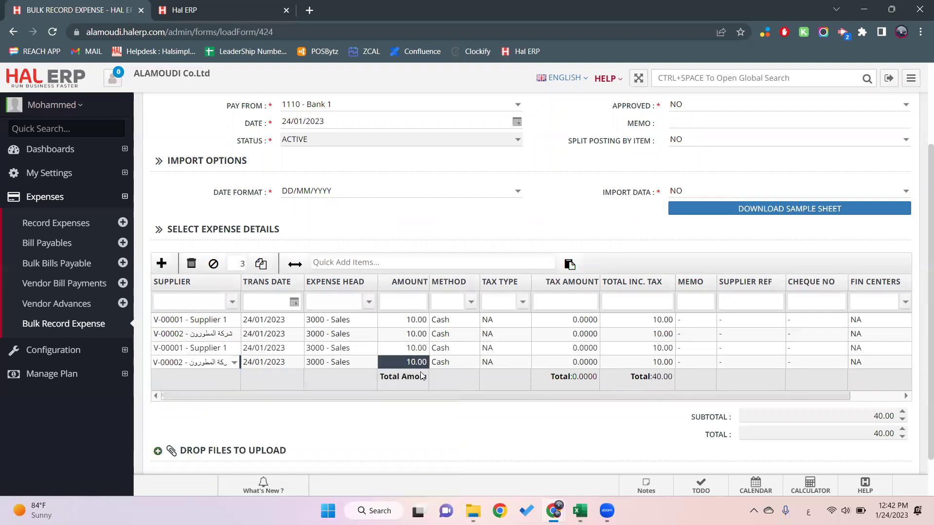
Set the first row's expense head to 4008 - General Expenses.
{"action": "left_click", "coordinate": [342, 321]}
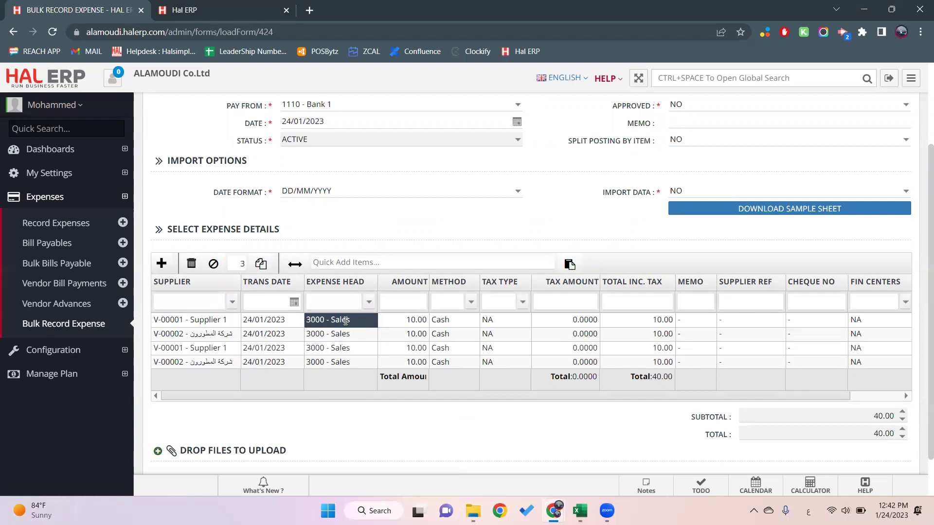
{"action": "left_click", "coordinate": [363, 321]}
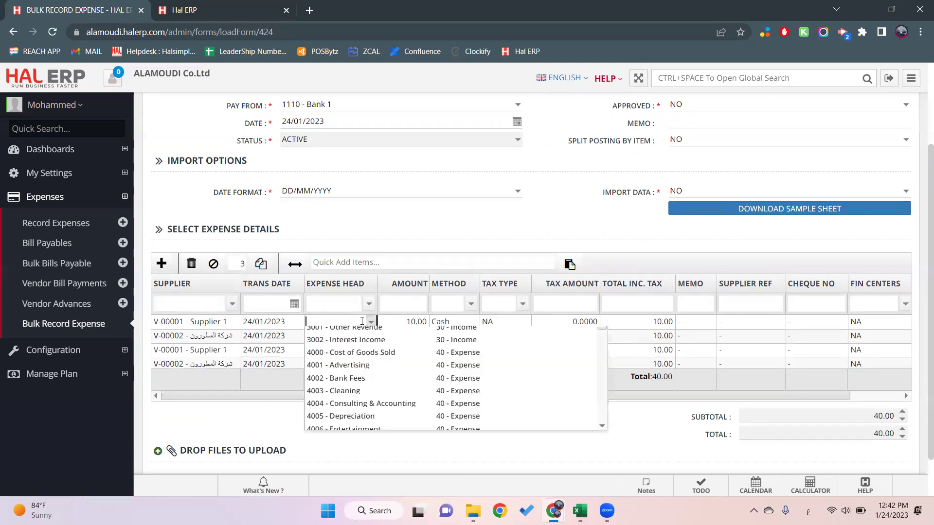
{"action": "scroll", "coordinate": [407, 341], "scroll_direction": "down", "scroll_amount": 10}
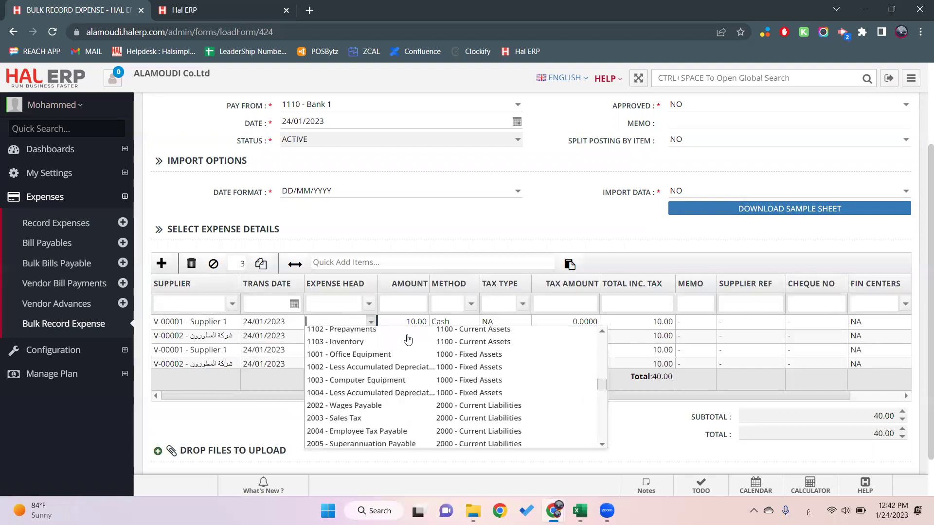
{"action": "scroll", "coordinate": [418, 360], "scroll_direction": "up", "scroll_amount": 12}
{"action": "scroll", "coordinate": [428, 379], "scroll_direction": "down", "scroll_amount": 8}
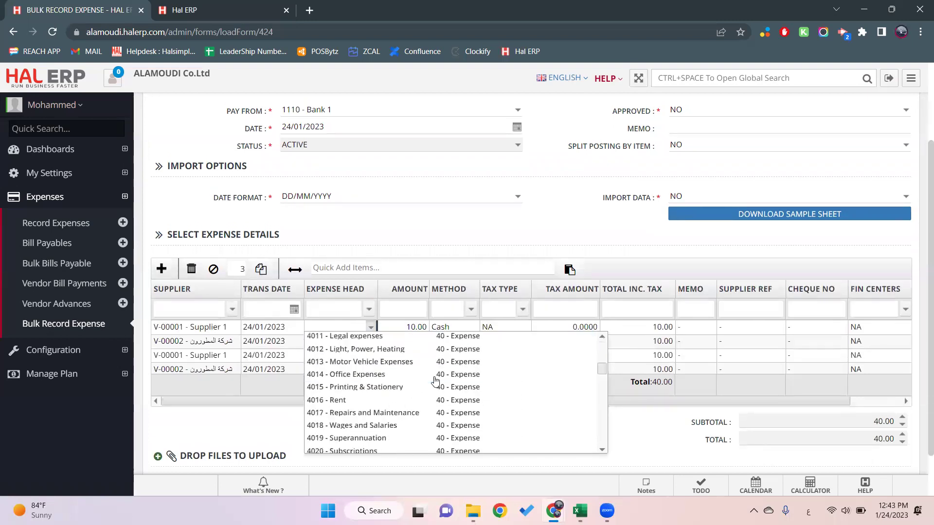
{"action": "scroll", "coordinate": [408, 370], "scroll_direction": "up", "scroll_amount": 3}
{"action": "left_click", "coordinate": [376, 336]}
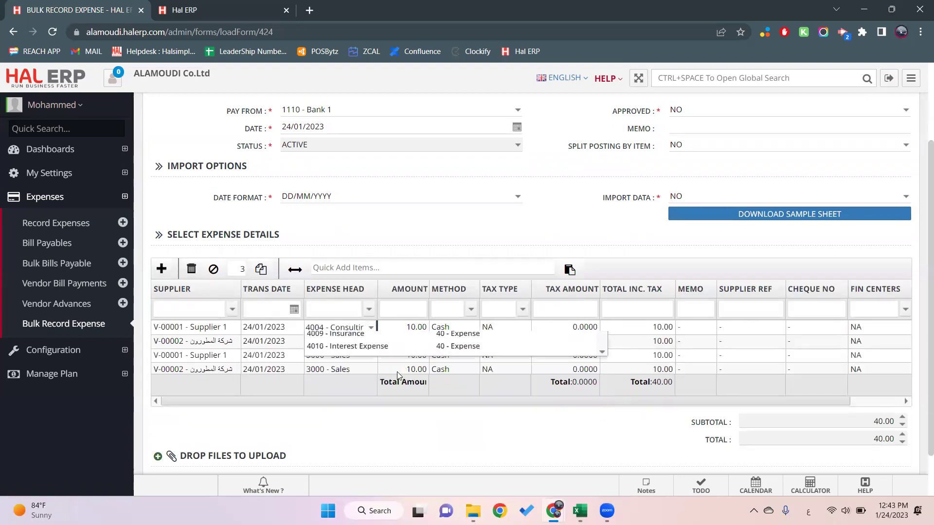
{"action": "left_click", "coordinate": [371, 328]}
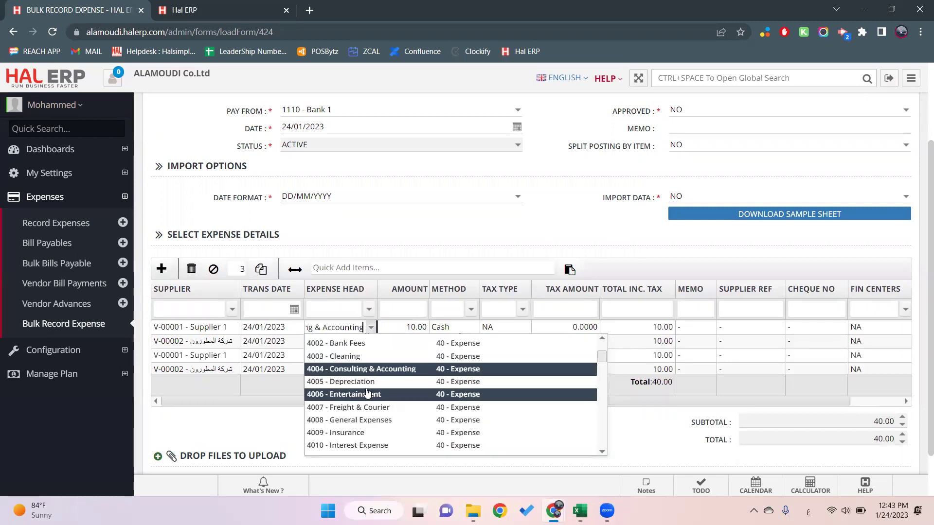
{"action": "left_click", "coordinate": [388, 421]}
{"action": "left_click", "coordinate": [366, 340]}
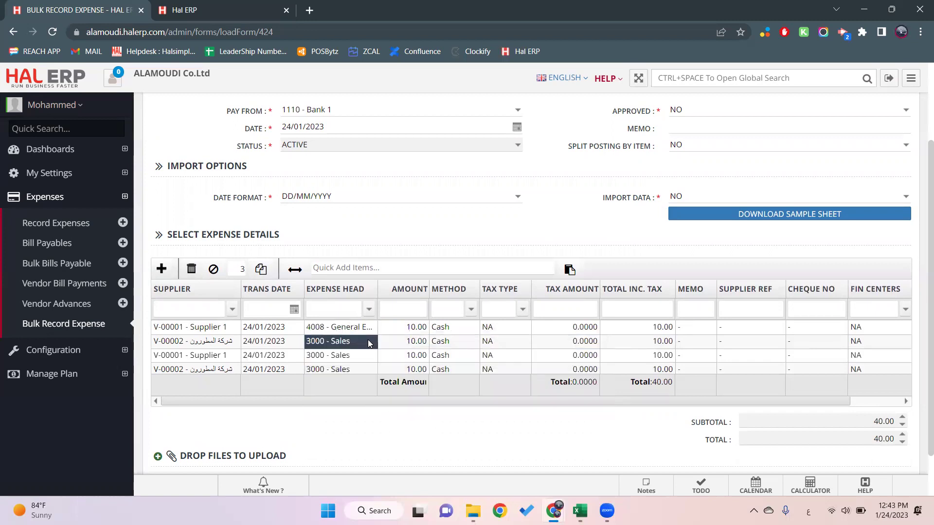
Set the second row's expense head to 4016 - Rent.
{"action": "left_click", "coordinate": [372, 339]}
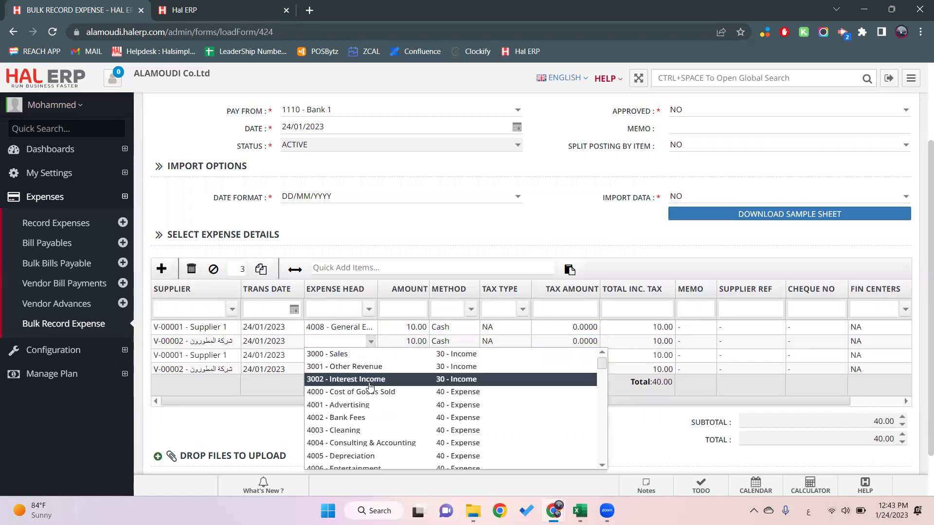
{"action": "scroll", "coordinate": [370, 386], "scroll_direction": "down", "scroll_amount": 3}
{"action": "scroll", "coordinate": [370, 386], "scroll_direction": "down", "scroll_amount": 2}
{"action": "scroll", "coordinate": [369, 386], "scroll_direction": "up", "scroll_amount": 6}
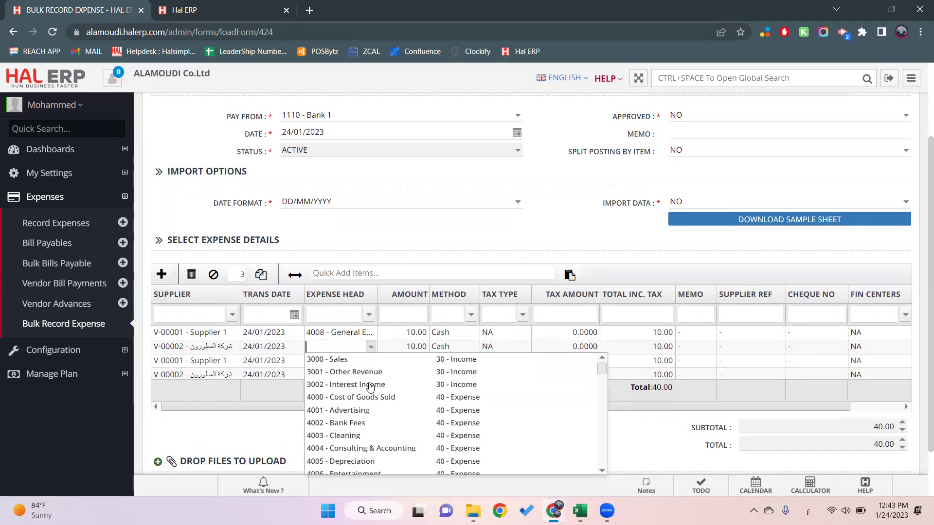
{"action": "scroll", "coordinate": [369, 387], "scroll_direction": "down", "scroll_amount": 5}
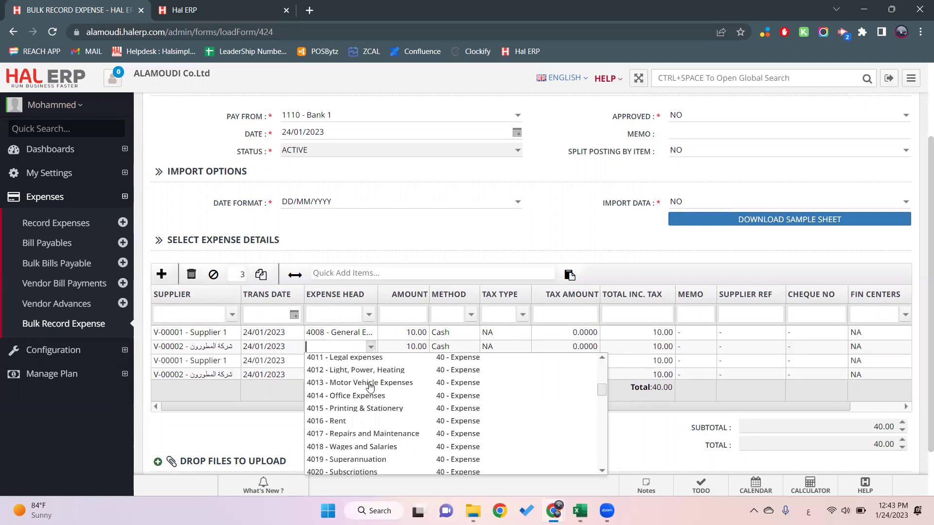
{"action": "left_click", "coordinate": [330, 421]}
{"action": "left_click", "coordinate": [340, 360]}
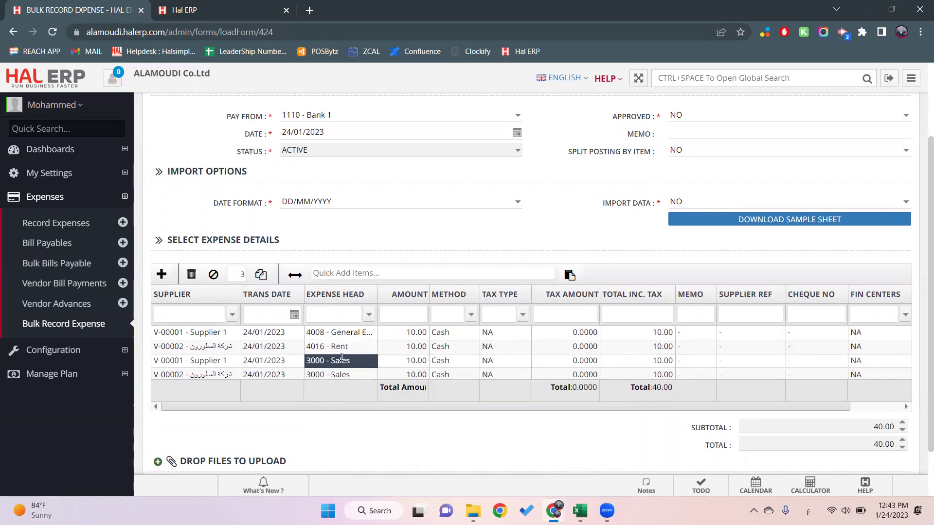
Set row 3's head to 4012 Light, Power, Heating and clear row 4's head.
{"action": "left_click", "coordinate": [342, 358]}
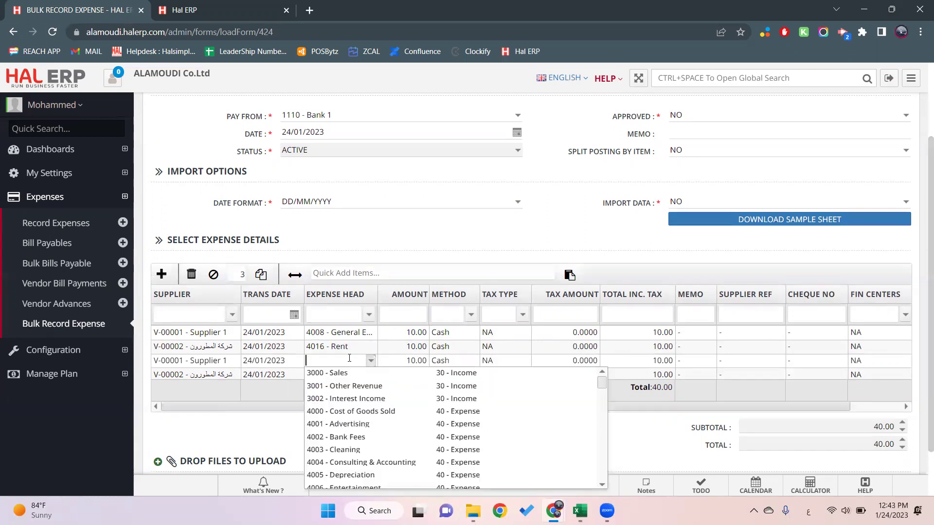
{"action": "type", "text": "4012"}
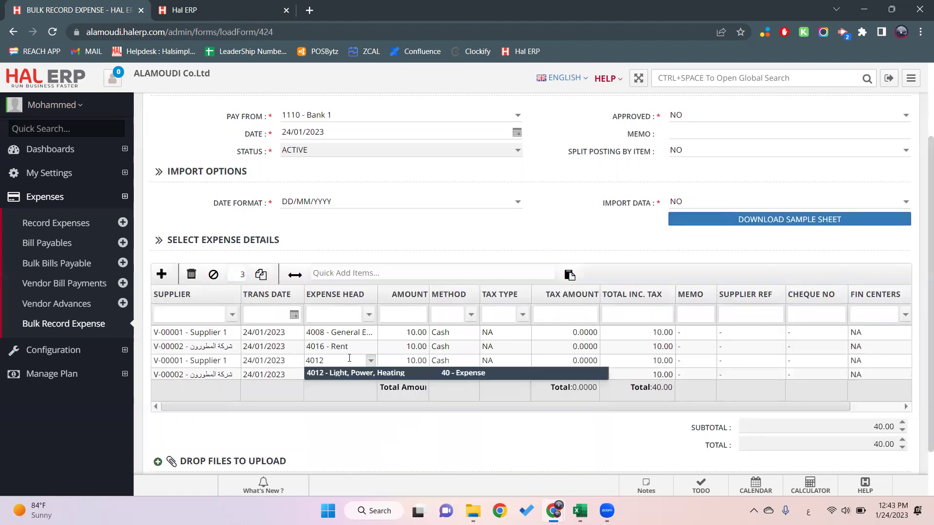
{"action": "left_click", "coordinate": [352, 373]}
{"action": "left_click", "coordinate": [353, 375]}
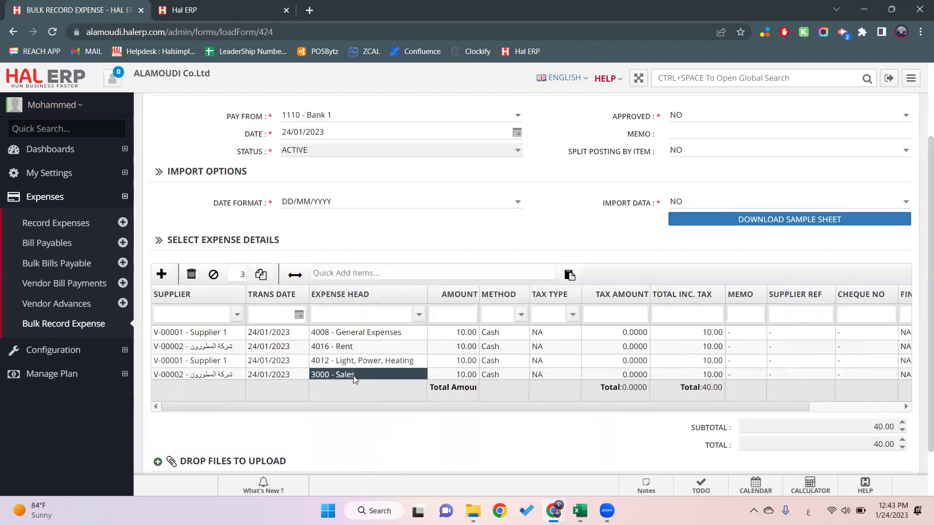
{"action": "left_click", "coordinate": [360, 375]}
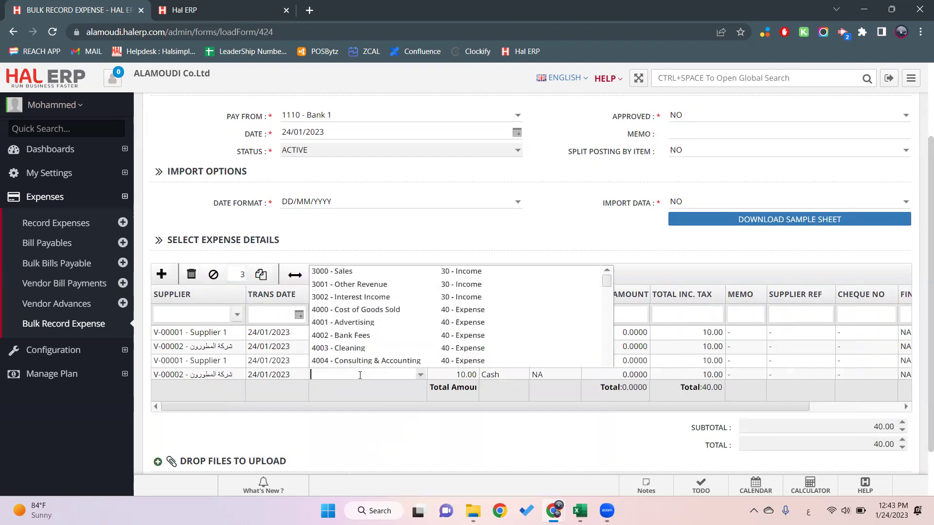
{"action": "key", "text": "BackSpace"}
{"action": "left_click", "coordinate": [419, 376]}
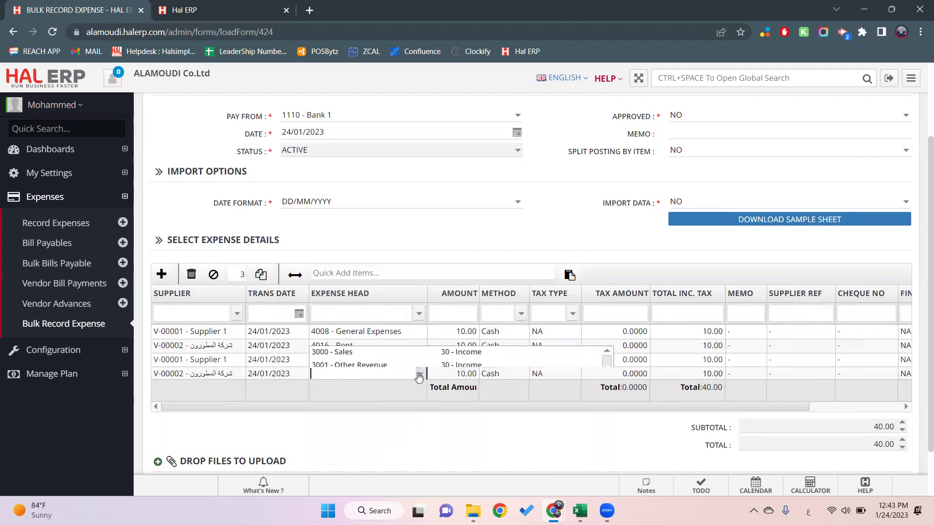
{"action": "scroll", "coordinate": [440, 336], "scroll_direction": "down", "scroll_amount": 5}
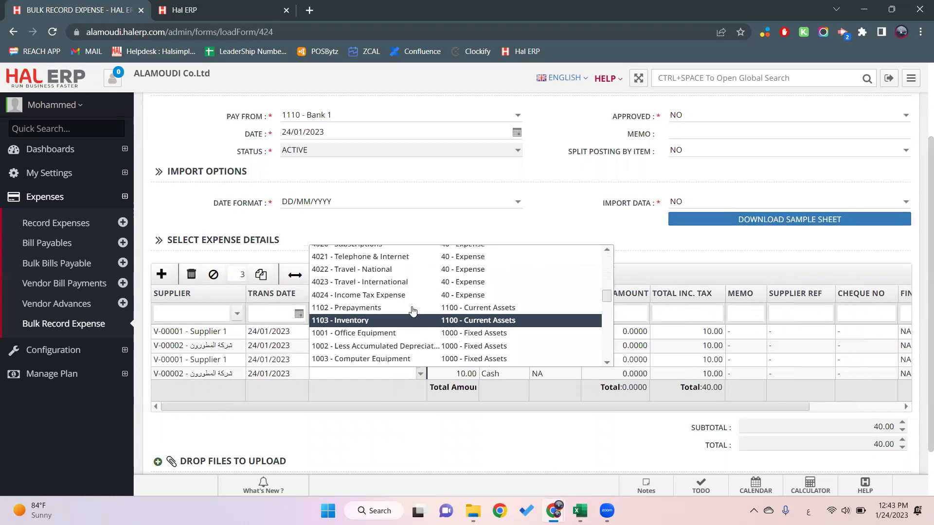
{"action": "scroll", "coordinate": [412, 309], "scroll_direction": "up", "scroll_amount": 5}
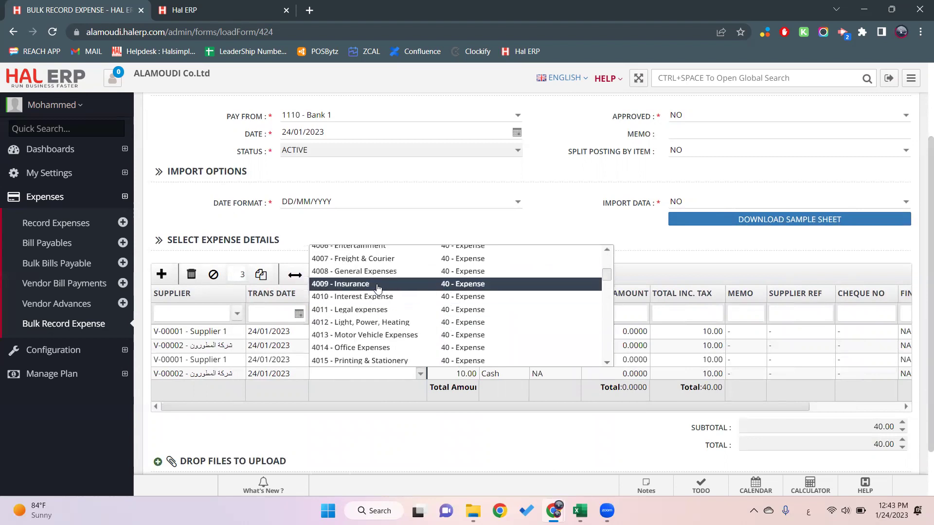
Give row 4 the 4009 Insurance head, then enter amounts 150 and 5,000 for rows 1–2.
{"action": "left_click", "coordinate": [408, 284]}
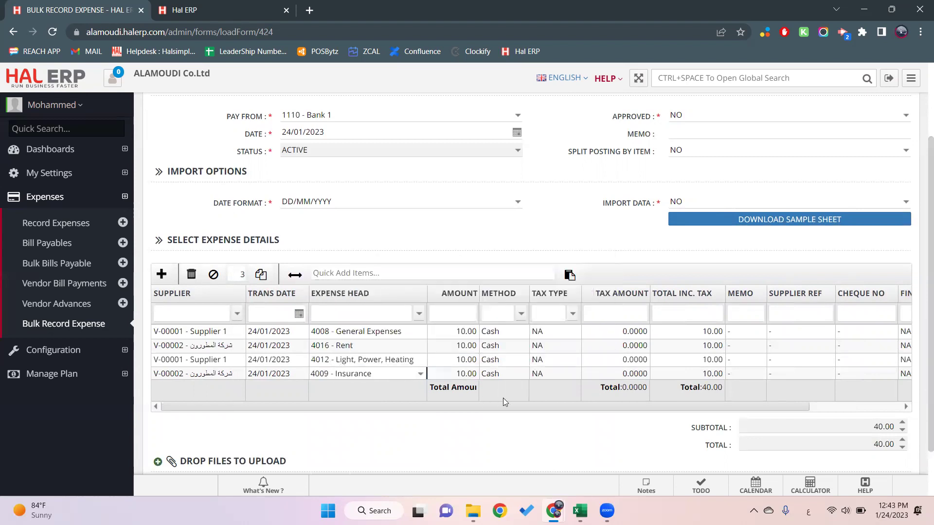
{"action": "left_click", "coordinate": [463, 333]}
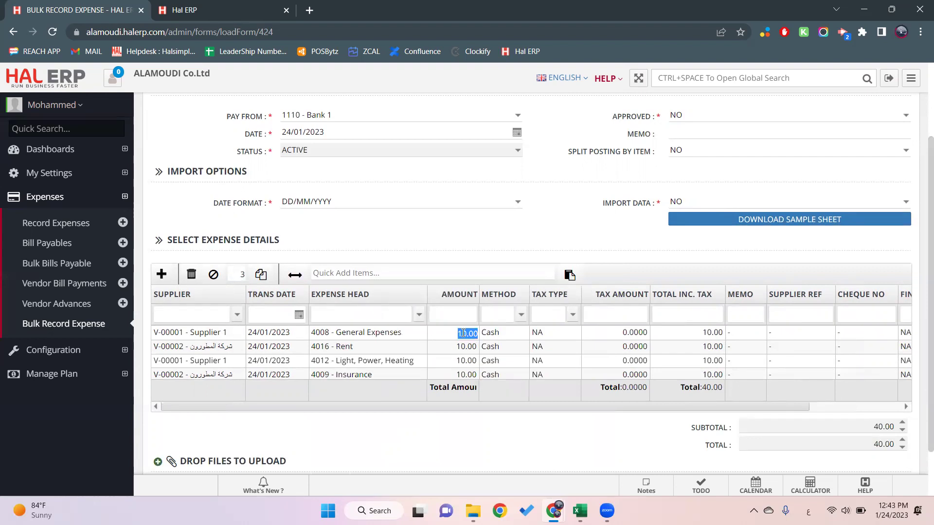
{"action": "left_click", "coordinate": [464, 333]}
{"action": "type", "text": "5"}
{"action": "key", "text": "Return"}
{"action": "type", "text": "500"}
{"action": "key", "text": "Return"}
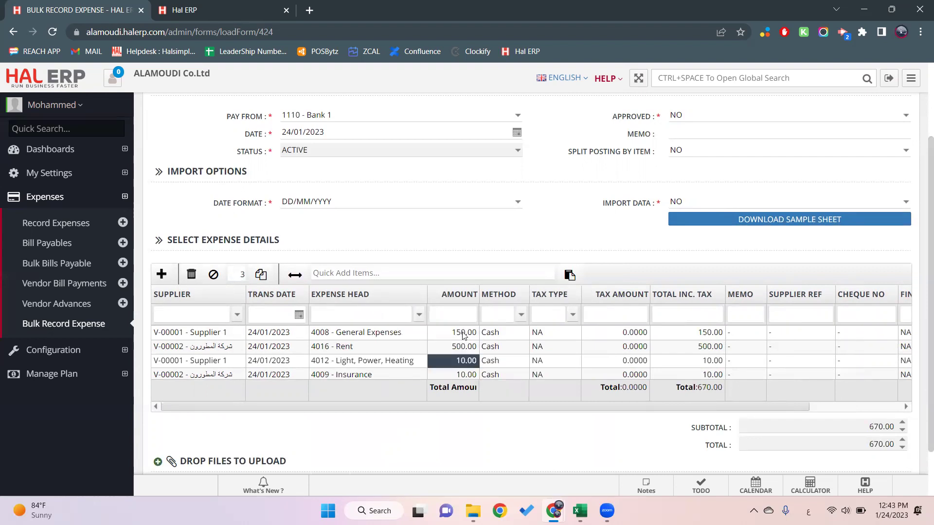
{"action": "left_click", "coordinate": [464, 347]}
{"action": "left_click", "coordinate": [465, 347]}
{"action": "type", "text": "000"}
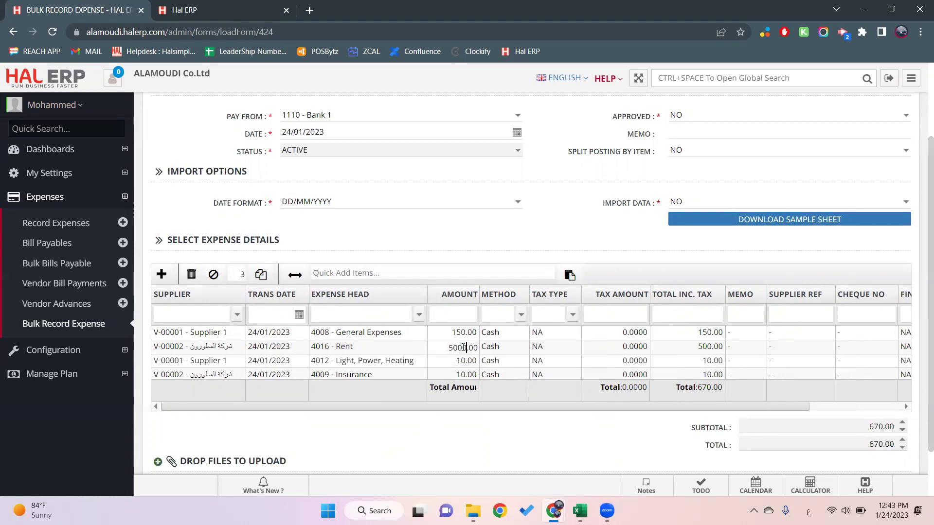
{"action": "key", "text": "Return"}
Enter 2,500 and 4,000 as the amounts for rows 3 and 4.
{"action": "type", "text": "2,500"}
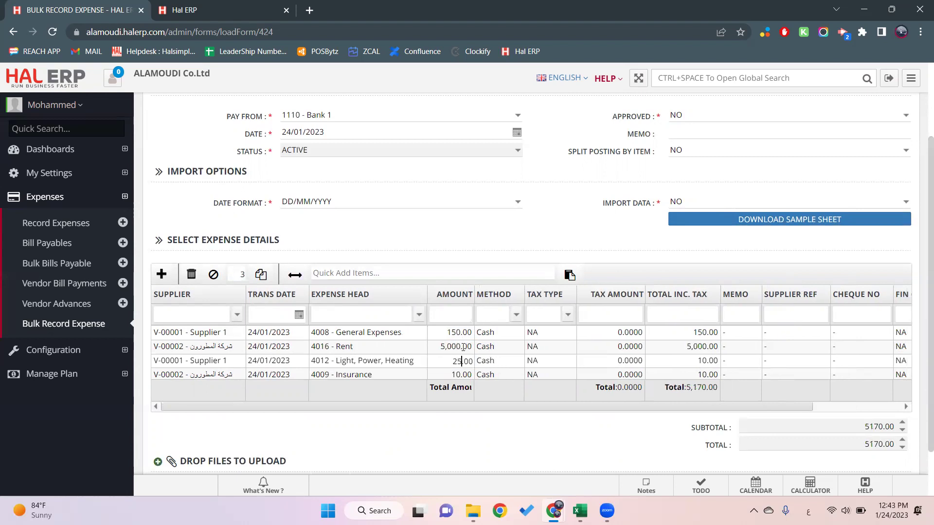
{"action": "key", "text": "Return"}
{"action": "type", "text": "4000"}
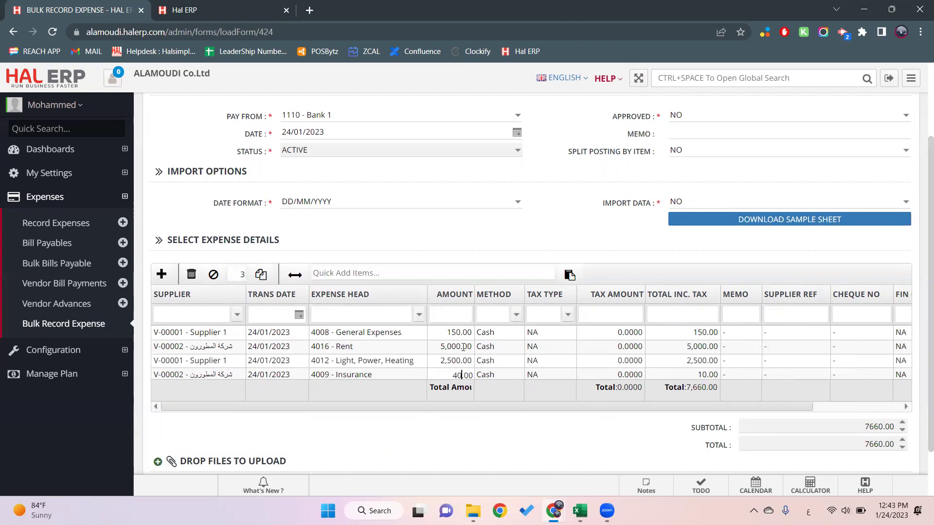
{"action": "key", "text": "Return"}
{"action": "left_click", "coordinate": [475, 346]}
Leave row 1's payment method as Cash.
{"action": "left_click", "coordinate": [504, 333]}
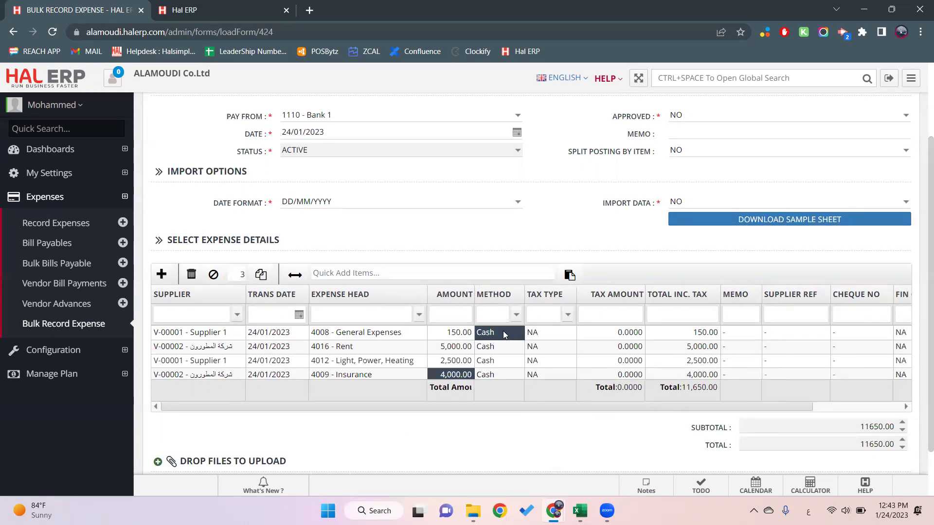
{"action": "left_click", "coordinate": [504, 333]}
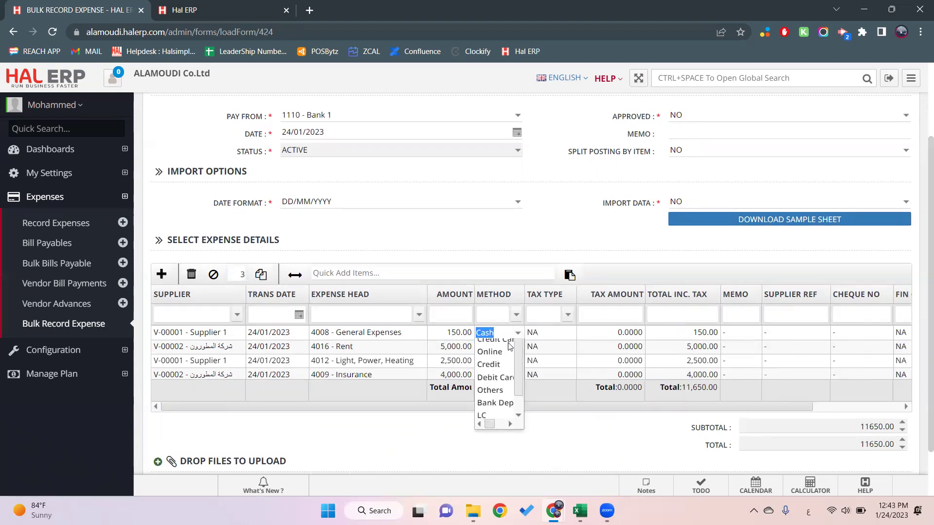
{"action": "left_click", "coordinate": [506, 347]}
{"action": "left_click", "coordinate": [518, 333]}
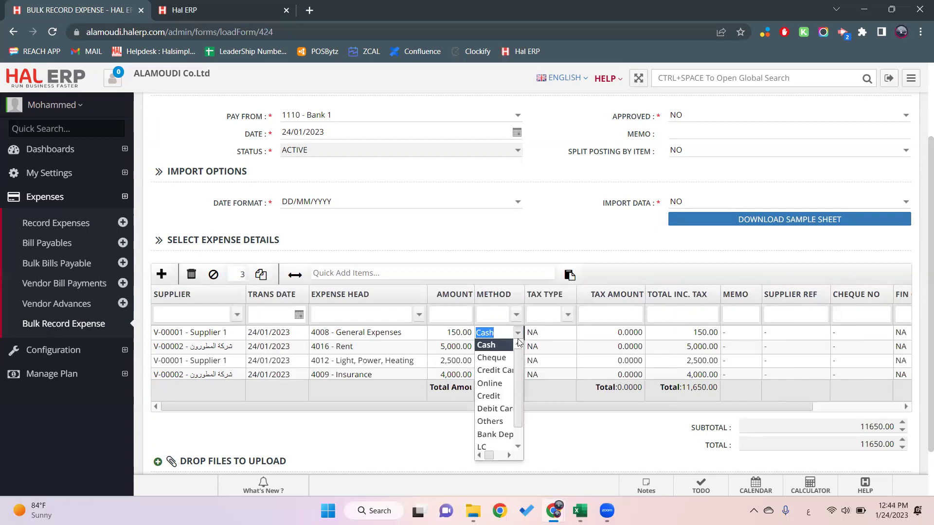
{"action": "left_click", "coordinate": [601, 278]}
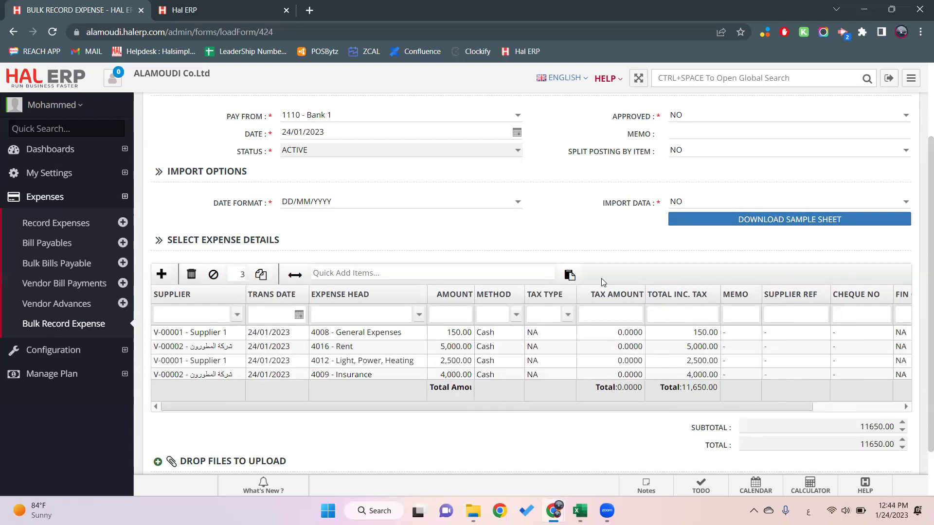
{"action": "scroll", "coordinate": [603, 278], "scroll_direction": "up", "scroll_amount": 2}
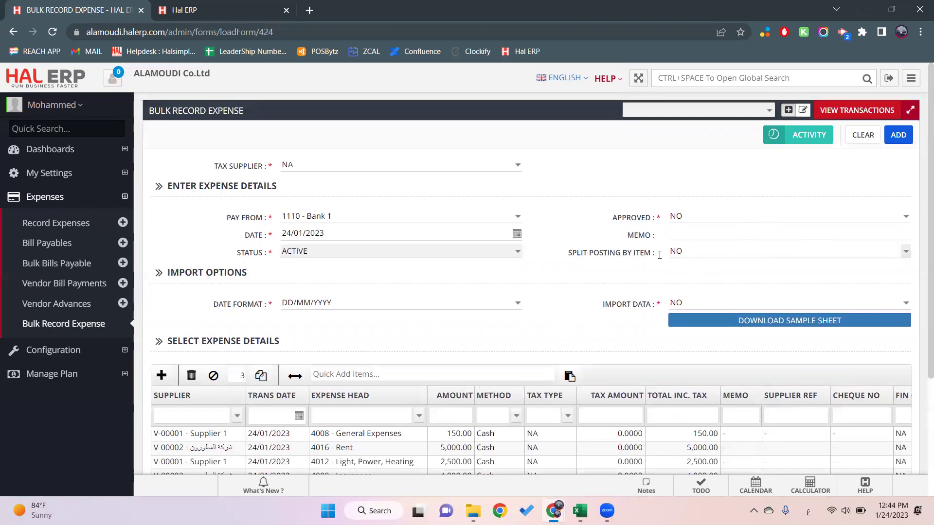
Set Split Posting By Item to YES.
{"action": "left_click", "coordinate": [906, 254]}
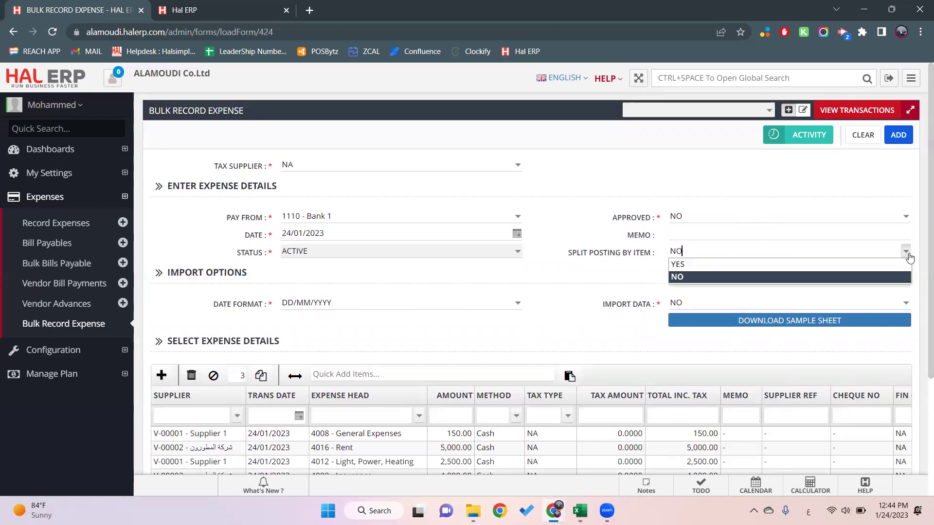
{"action": "left_click", "coordinate": [852, 266]}
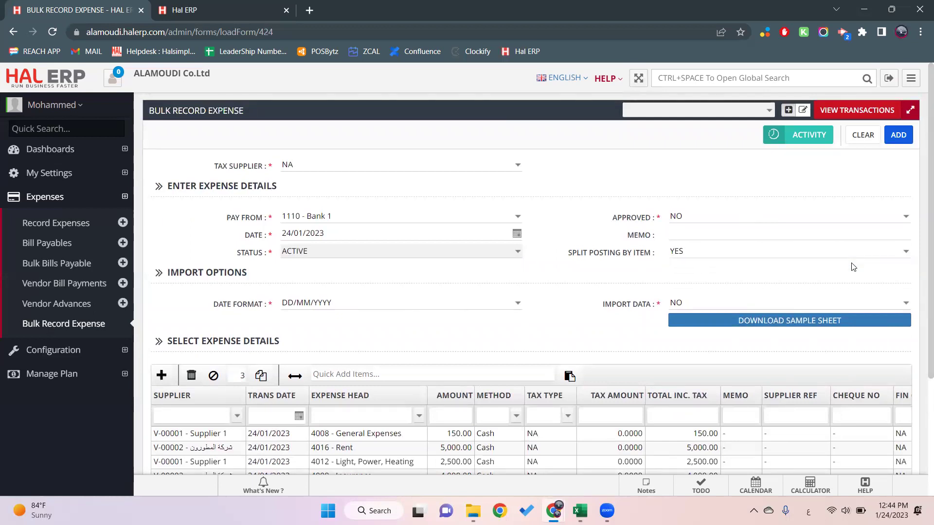
{"action": "scroll", "coordinate": [922, 296], "scroll_direction": "down", "scroll_amount": 3}
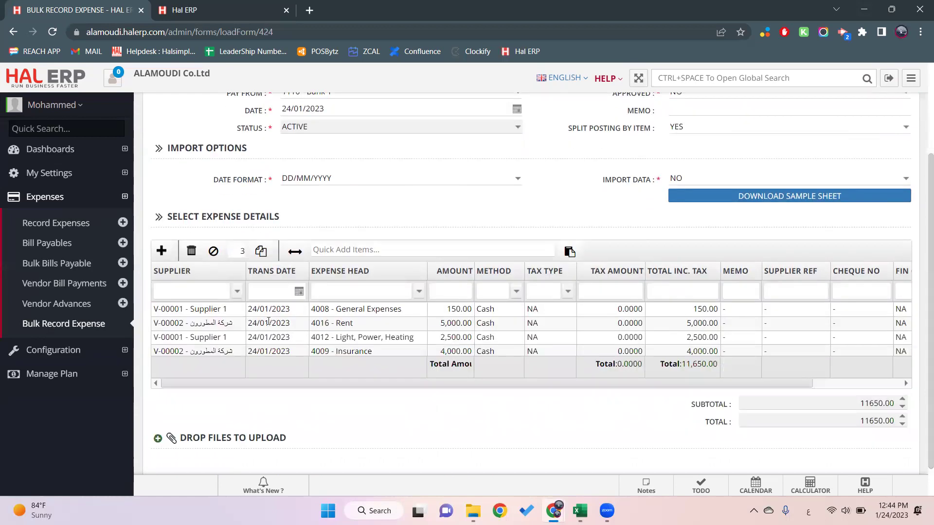
{"action": "left_click", "coordinate": [224, 310]}
{"action": "left_click_drag", "start_coordinate": [223, 311], "coordinate": [215, 328]}
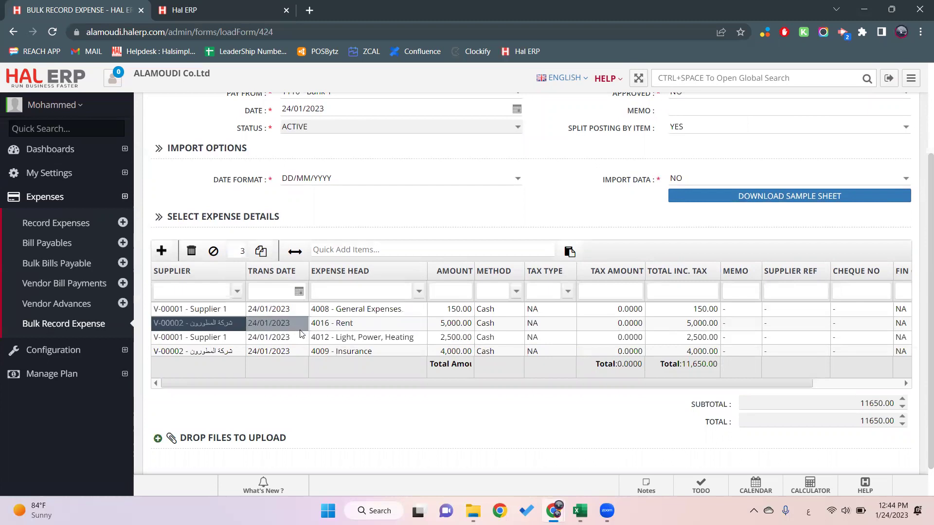
{"action": "mouse_move", "coordinate": [348, 329]}
{"action": "left_mouse_down"}
{"action": "mouse_move", "coordinate": [217, 334]}
{"action": "mouse_move", "coordinate": [335, 341]}
{"action": "left_mouse_up"}
Set the Approved field to YES.
{"action": "scroll", "coordinate": [453, 314], "scroll_direction": "up", "scroll_amount": 3}
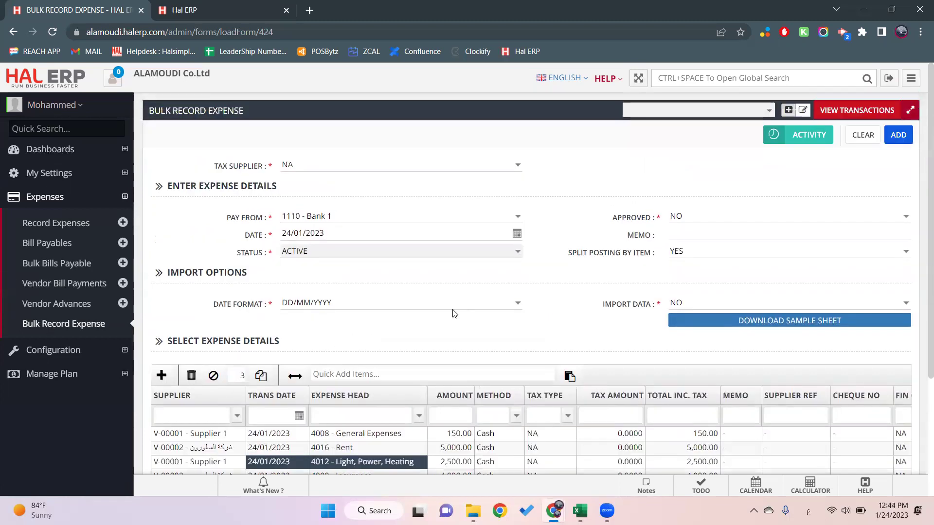
{"action": "left_click", "coordinate": [687, 218]}
{"action": "key", "text": "Down"}
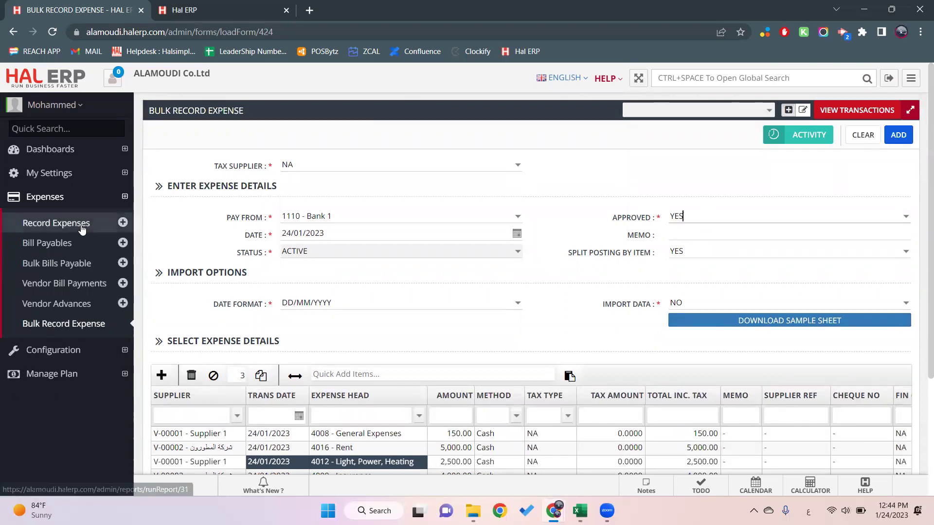
Check the Record Expenses report, then save the 11,650.00 bulk expense with ADD.
{"action": "left_click", "coordinate": [232, 6]}
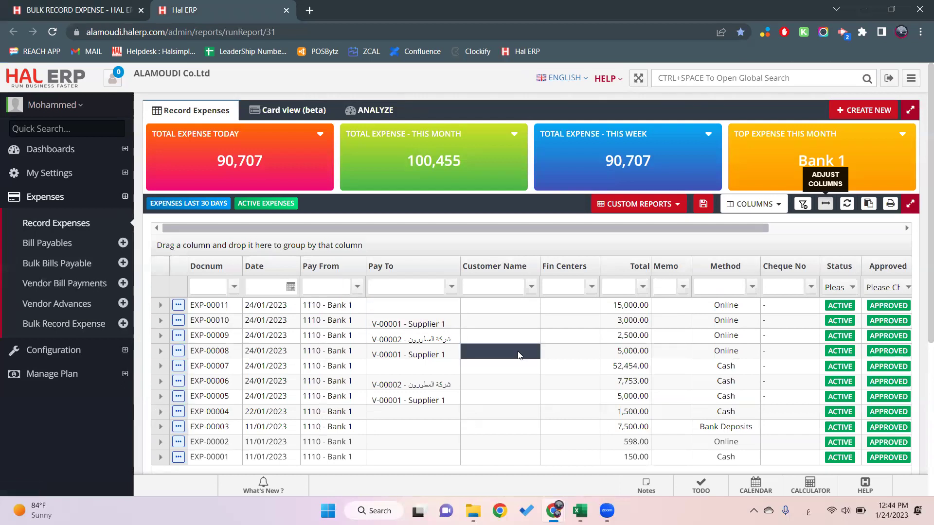
{"action": "scroll", "coordinate": [503, 347], "scroll_direction": "right", "scroll_amount": 1}
{"action": "scroll", "coordinate": [479, 344], "scroll_direction": "left", "scroll_amount": 1}
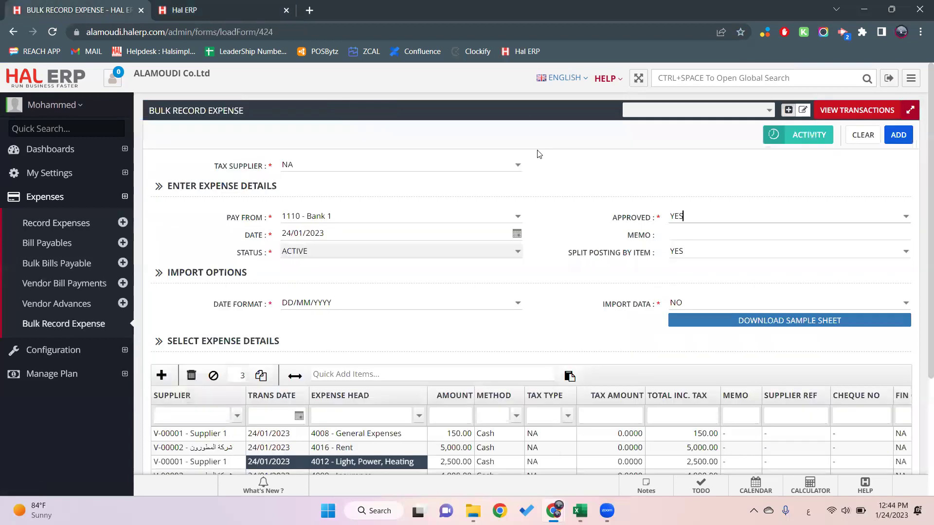
{"action": "left_click", "coordinate": [905, 136]}
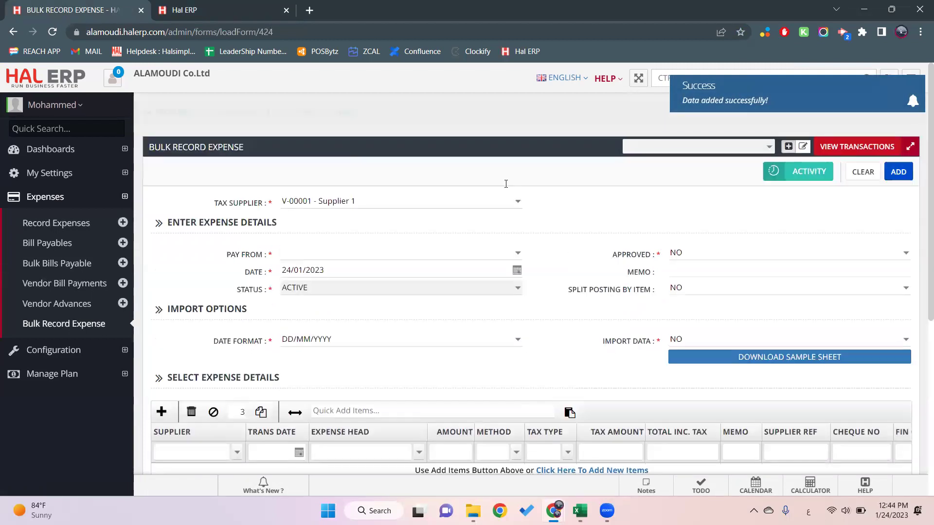
{"action": "left_click", "coordinate": [344, 114]}
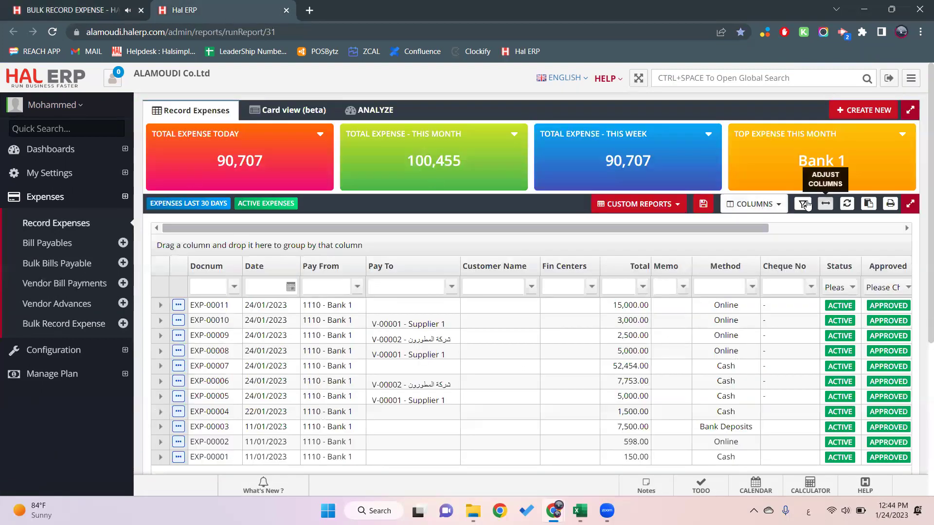
Reload the report and check new totals 150.00, 5,000.00, 2,500.00, 4,000.00 against the form.
{"action": "left_click", "coordinate": [848, 205]}
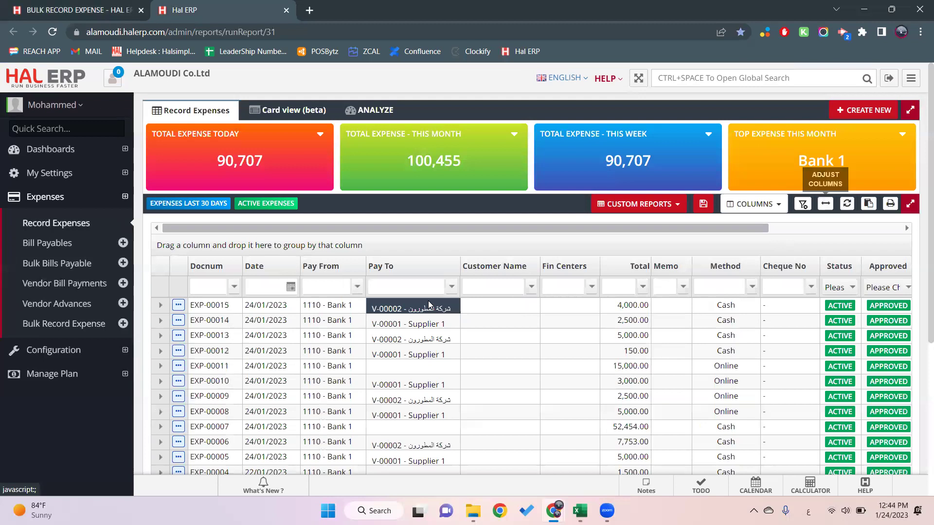
{"action": "key", "text": "Right"}
{"action": "key", "text": "Right"}
{"action": "key", "text": "Right"}
{"action": "key", "text": "Down"}
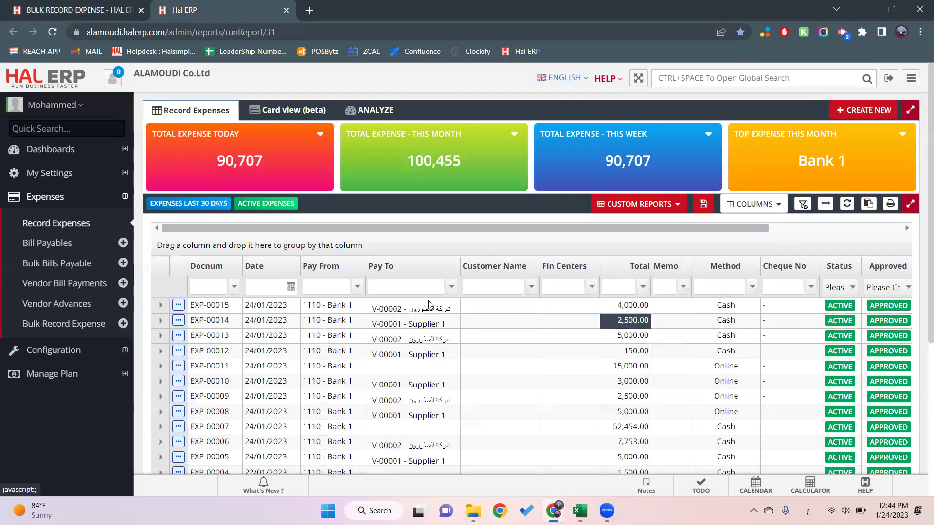
{"action": "key", "text": "Down"}
{"action": "key", "text": "Down"}
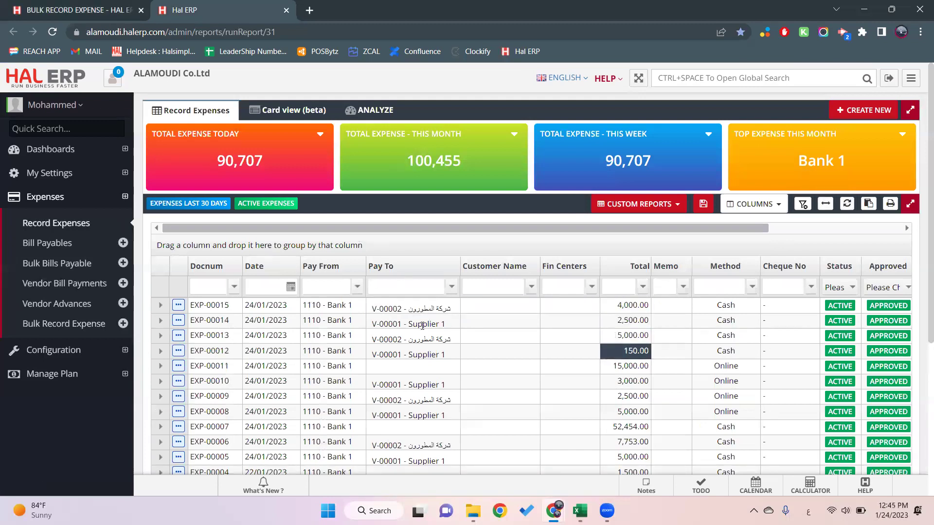
{"action": "left_click", "coordinate": [31, 6]}
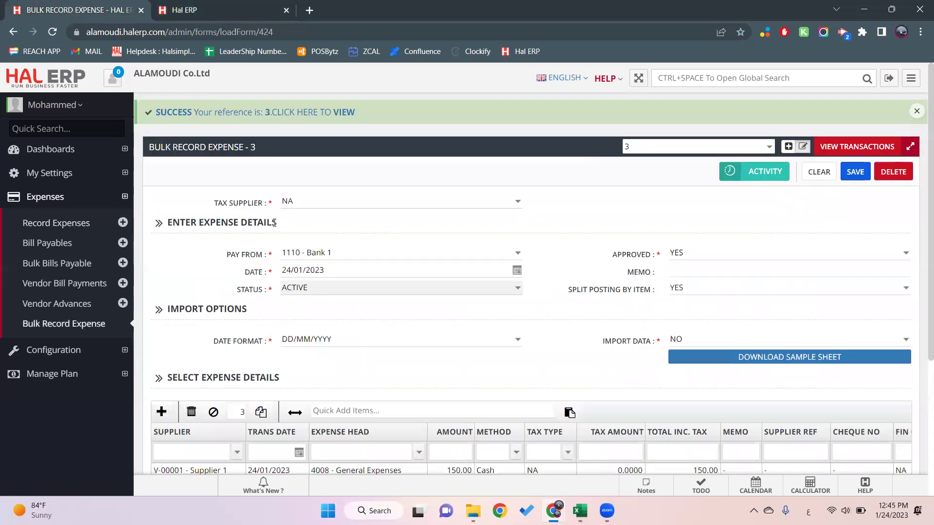
{"action": "scroll", "coordinate": [383, 254], "scroll_direction": "down", "scroll_amount": 4}
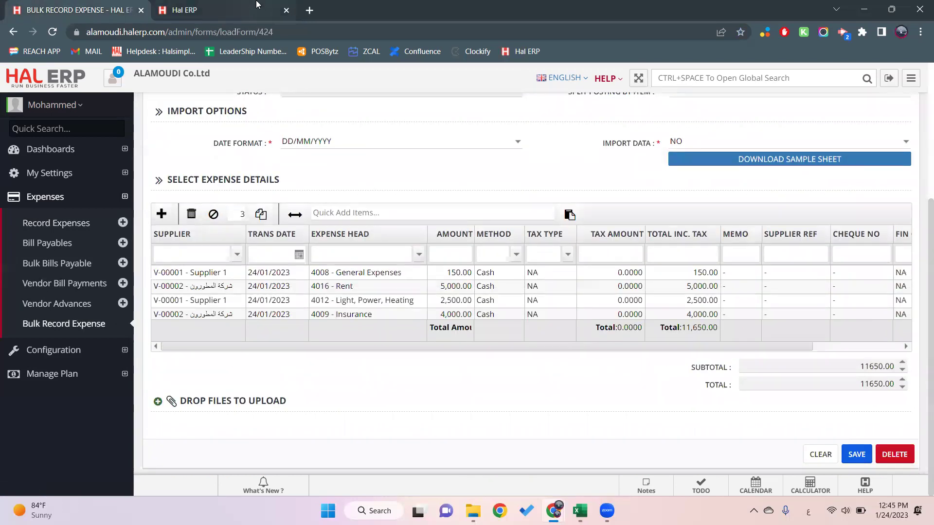
{"action": "key", "text": "ctrl+Tab"}
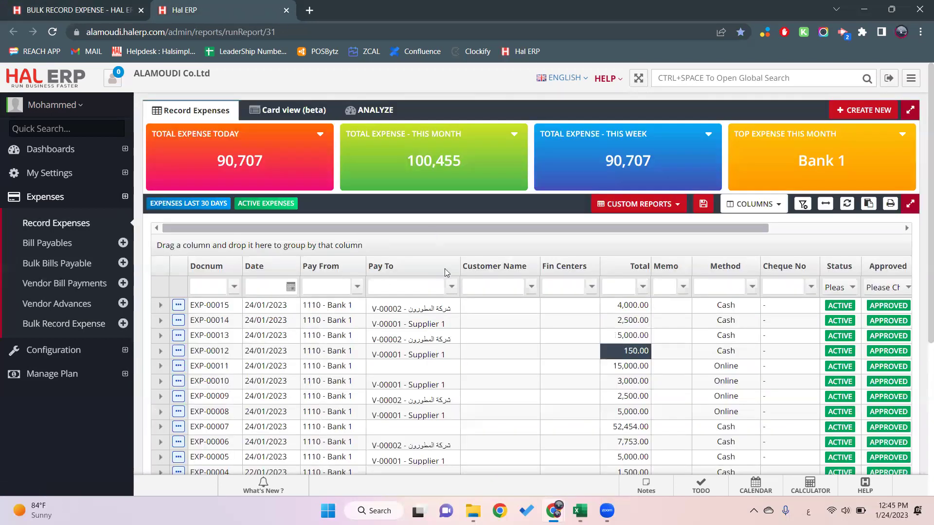
Expand EXP-00012's ledger posting: 150.00 to 4008 General Expenses against 1110 Bank 1.
{"action": "left_click", "coordinate": [160, 351]}
{"action": "left_click", "coordinate": [318, 383]}
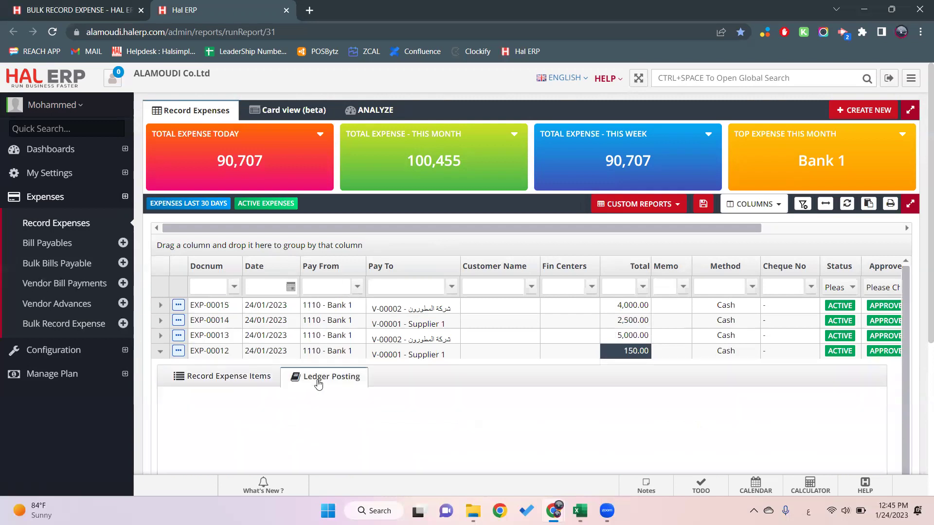
{"action": "scroll", "coordinate": [921, 374], "scroll_direction": "down", "scroll_amount": 3}
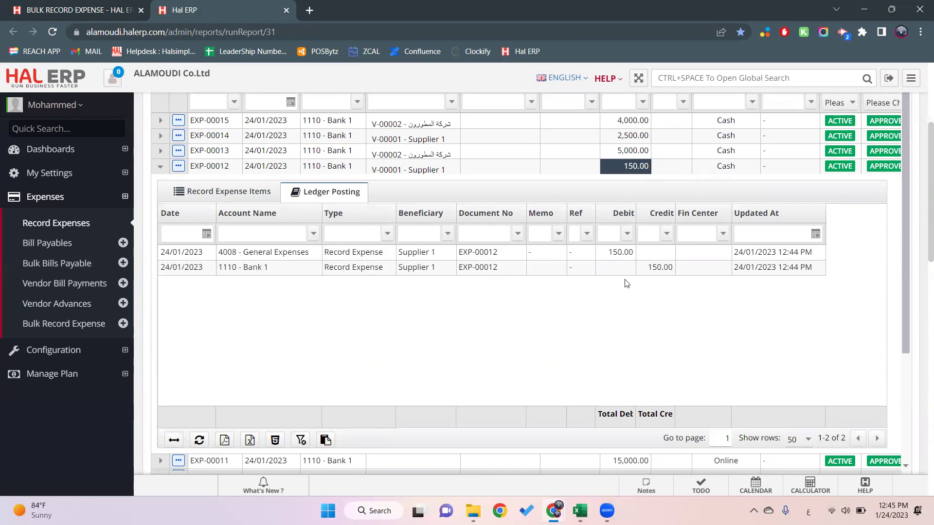
{"action": "left_click", "coordinate": [116, 13]}
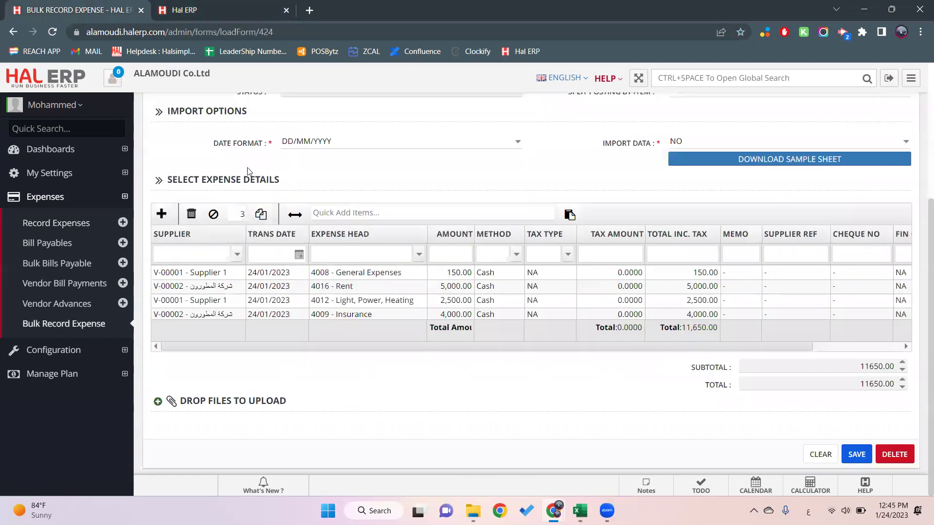
{"action": "scroll", "coordinate": [480, 211], "scroll_direction": "up", "scroll_amount": 3}
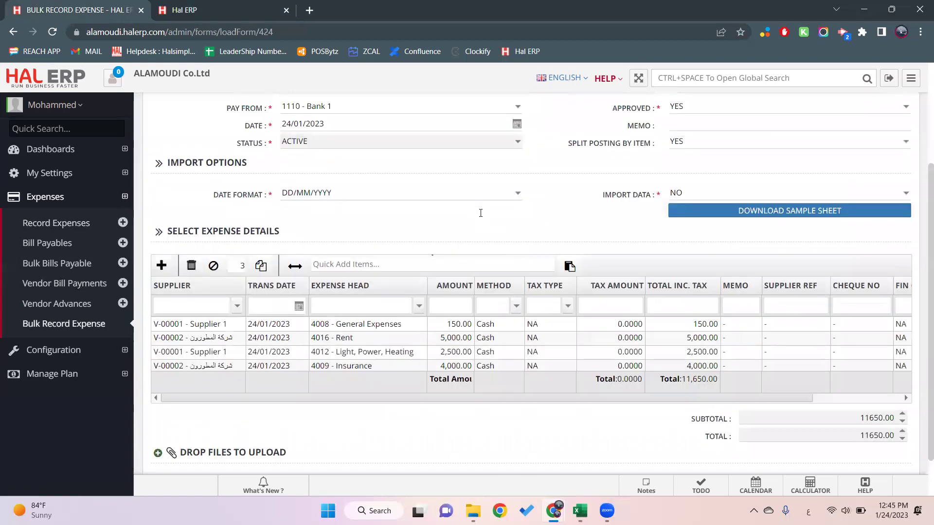
{"action": "scroll", "coordinate": [441, 278], "scroll_direction": "down", "scroll_amount": 1}
{"action": "scroll", "coordinate": [441, 279], "scroll_direction": "down", "scroll_amount": 2}
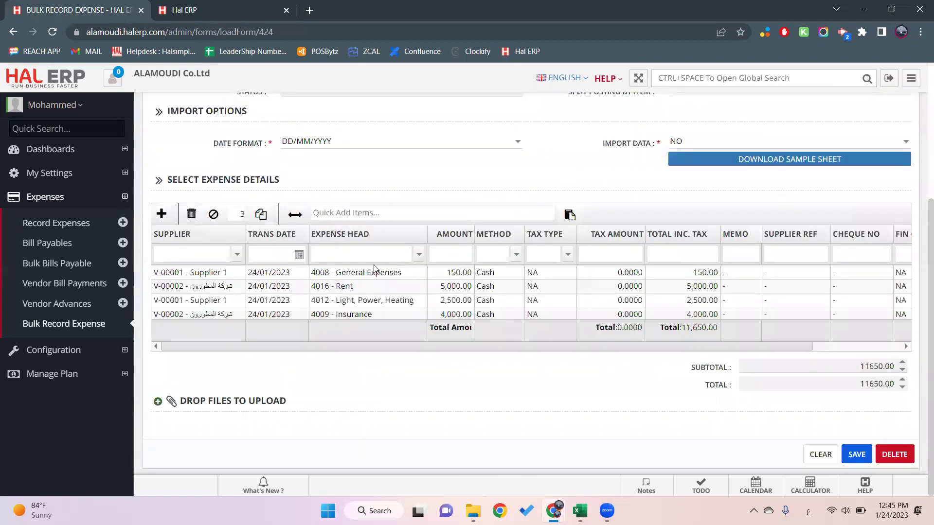
{"action": "left_click", "coordinate": [246, 10]}
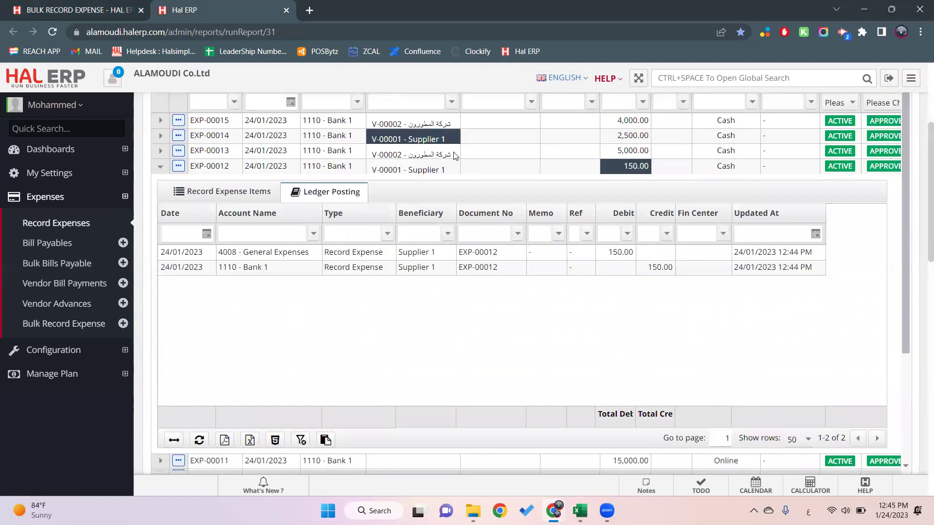
{"action": "scroll", "coordinate": [454, 152], "scroll_direction": "up", "scroll_amount": 4}
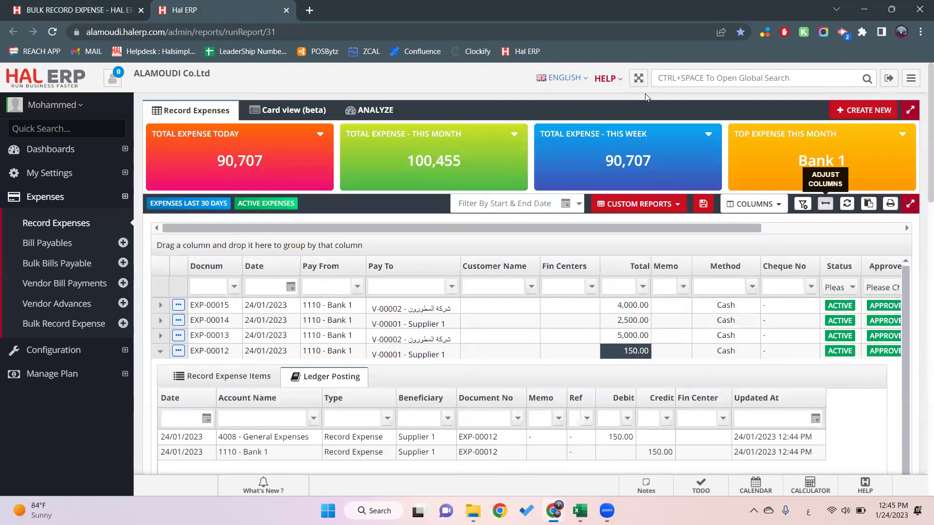